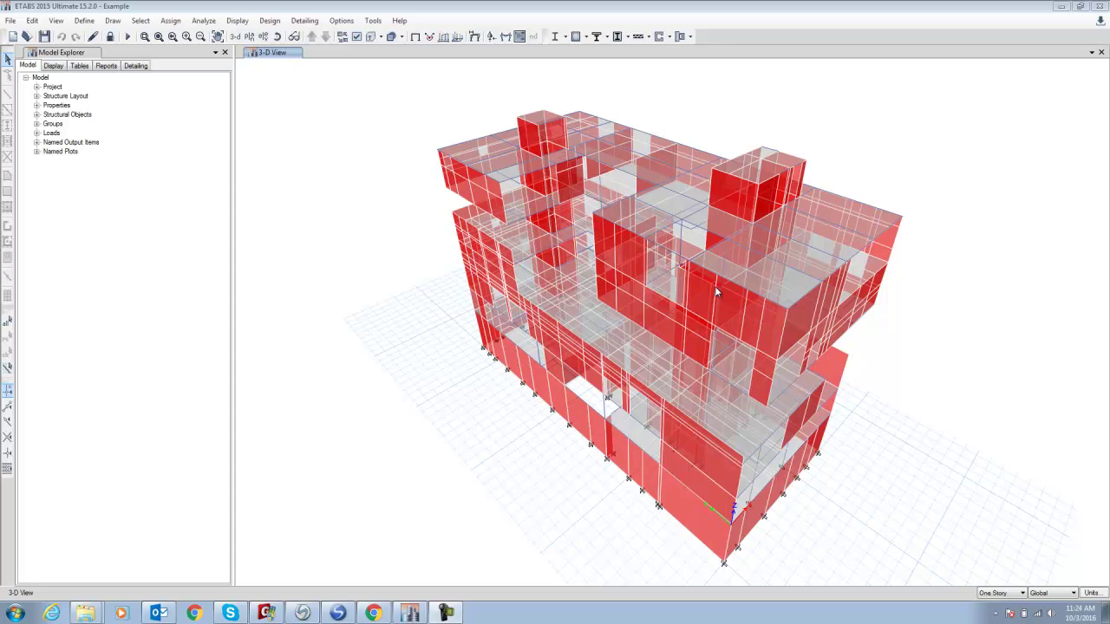
Export the model as Example.e2k into the 'etabs to midas' folder using m, kN, C units
{"action": "left_click", "coordinate": [10, 21]}
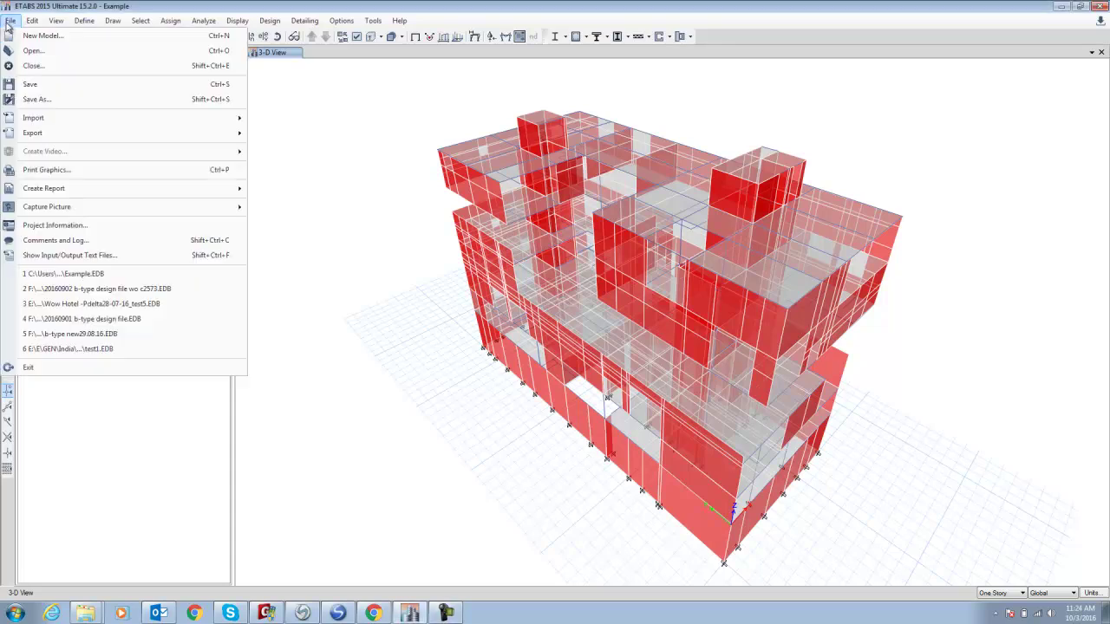
{"action": "mouse_move", "coordinate": [74, 135]}
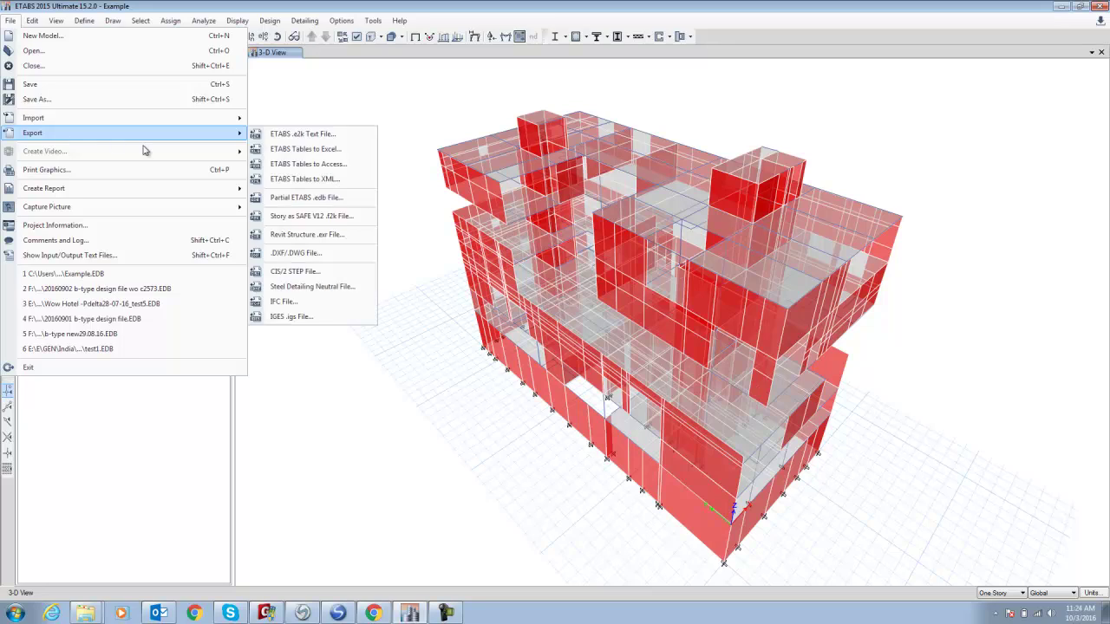
{"action": "left_click", "coordinate": [297, 136]}
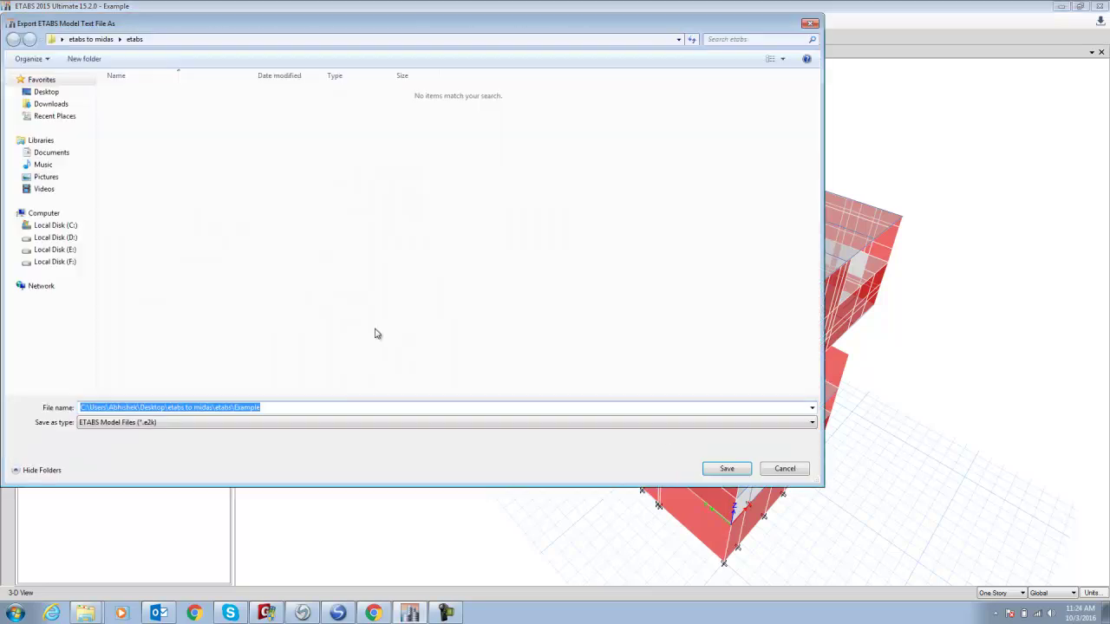
{"action": "left_click", "coordinate": [87, 37]}
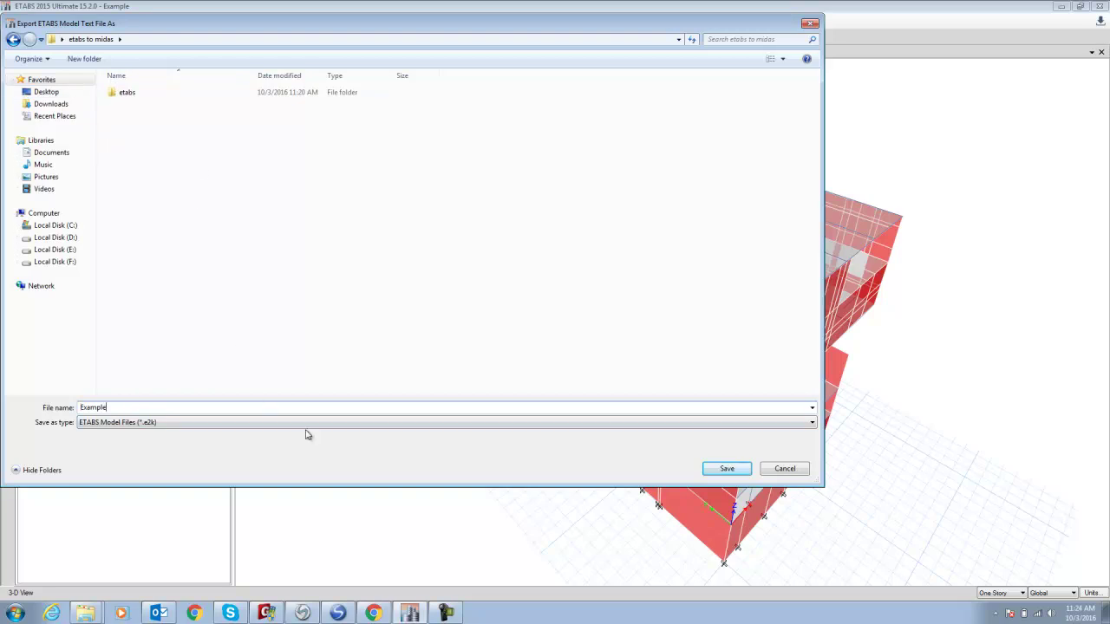
{"action": "left_click", "coordinate": [721, 468]}
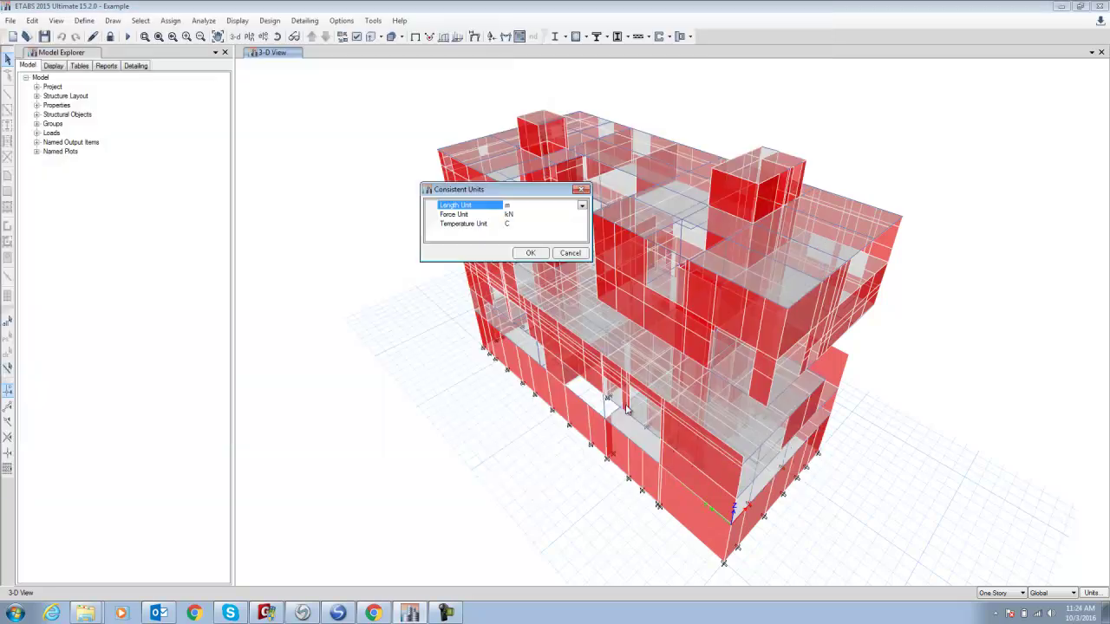
{"action": "left_click", "coordinate": [532, 253]}
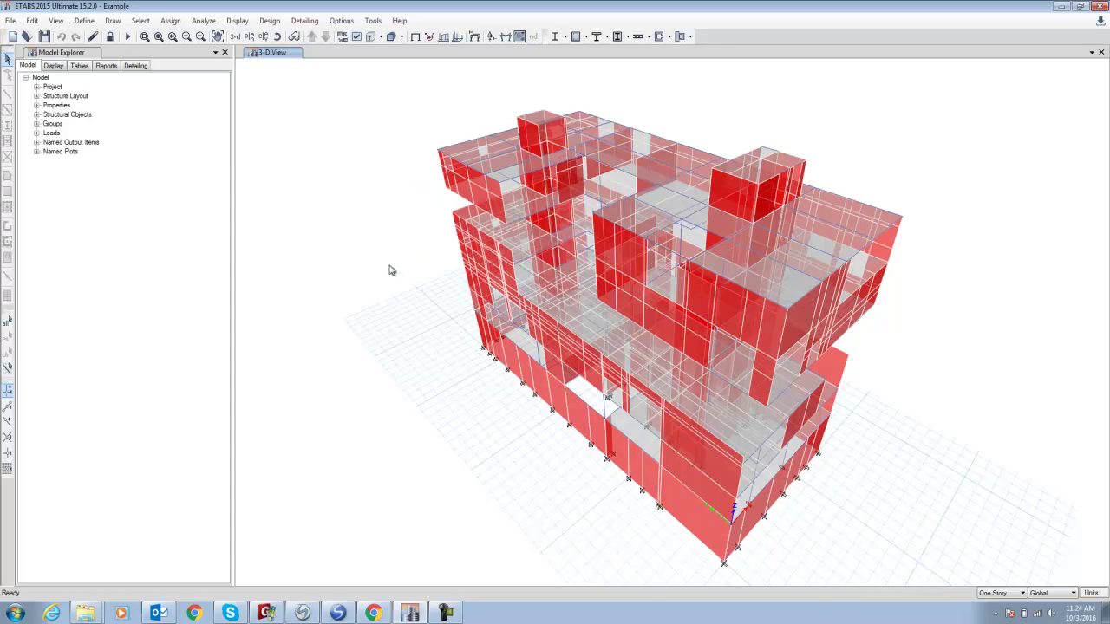
Minimize ETABS and confirm Example.e2k exists in the 'etabs to midas' desktop folder
{"action": "left_click", "coordinate": [1062, 9]}
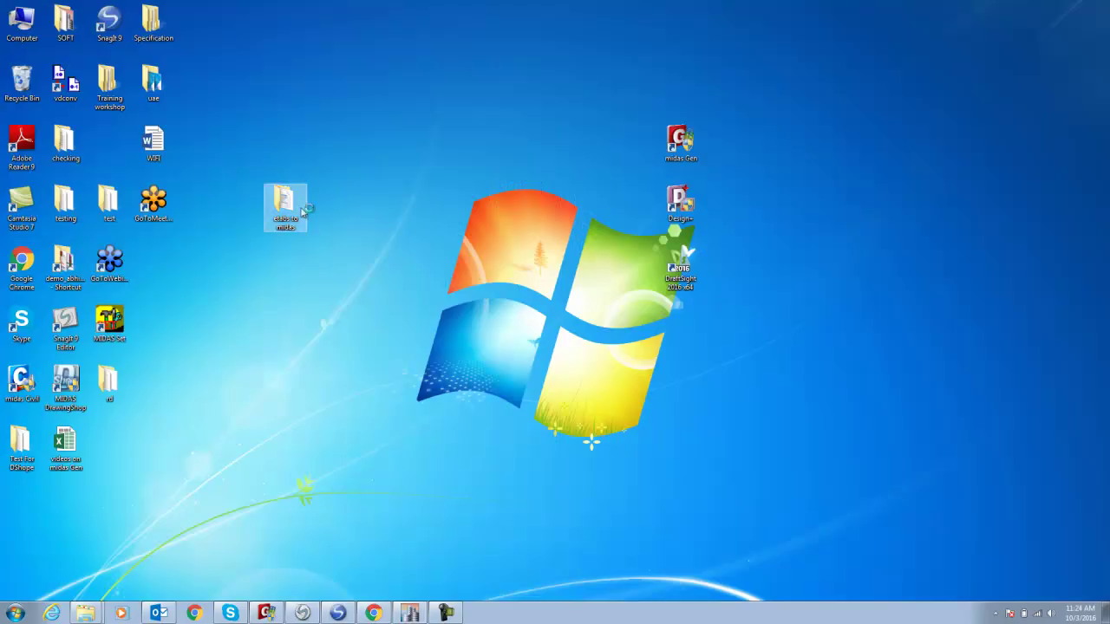
{"action": "double_click", "coordinate": [286, 204]}
{"action": "left_click", "coordinate": [134, 152]}
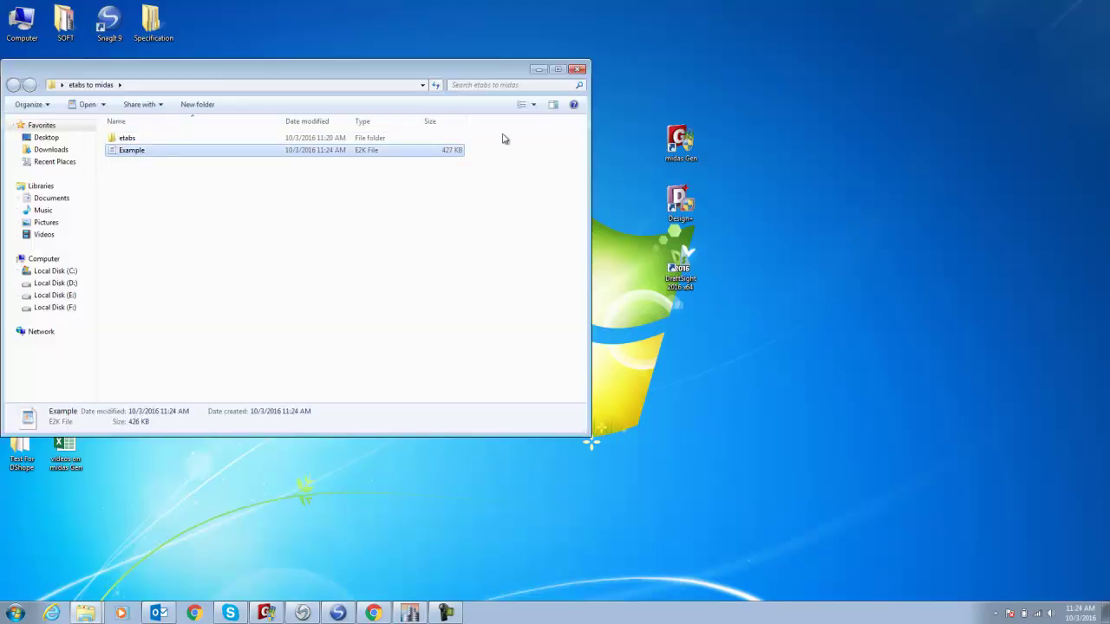
Switch to the testing folder and select the ETABs to MIDAS-Gen CONVERTER application
{"action": "left_click", "coordinate": [537, 69]}
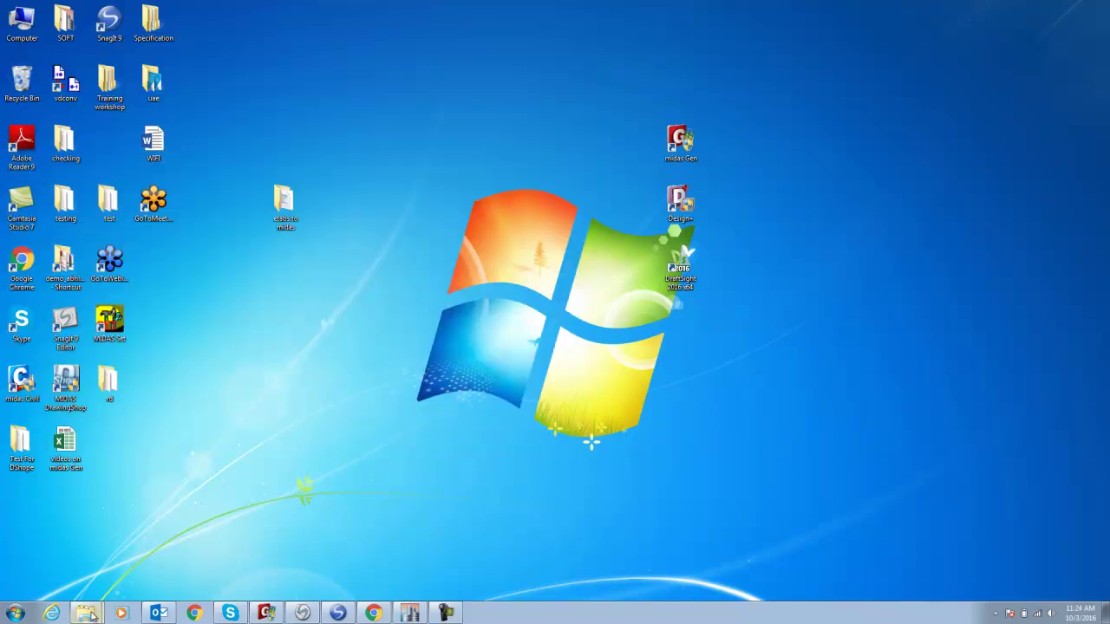
{"action": "left_click", "coordinate": [87, 613]}
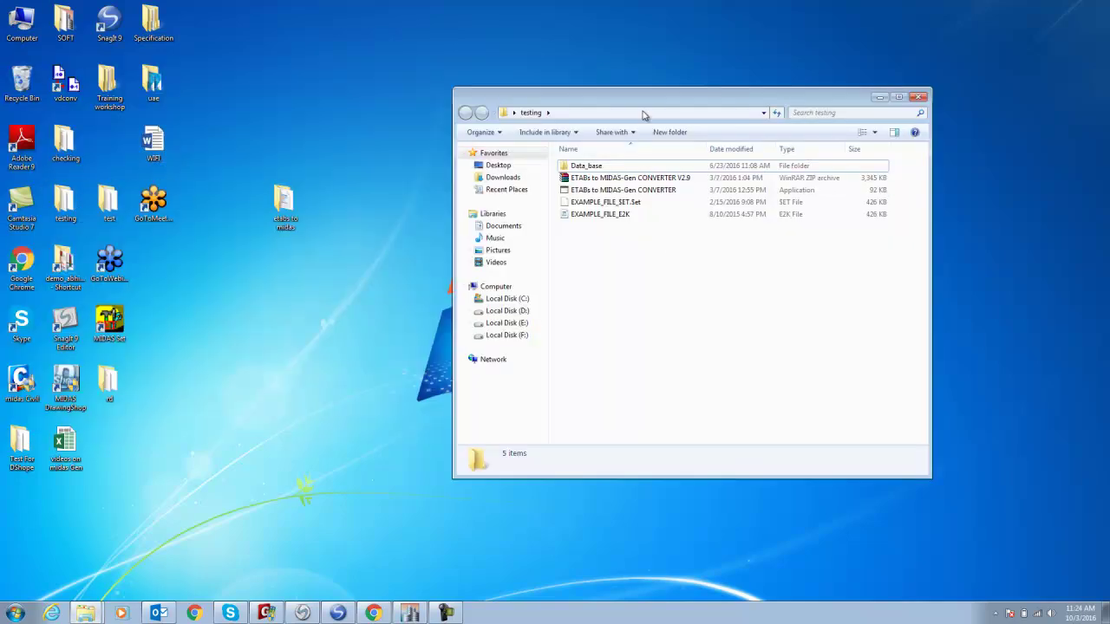
{"action": "left_click_drag", "start_coordinate": [595, 92], "coordinate": [507, 51]}
{"action": "left_click", "coordinate": [558, 151]}
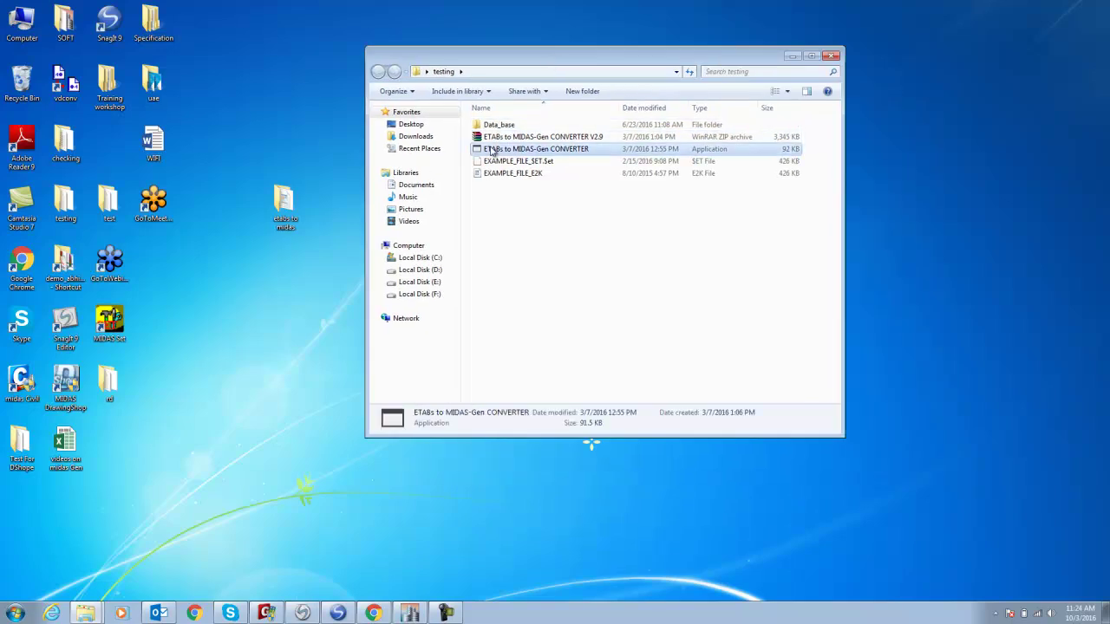
Run the converter despite the security warning and load Example.e2k from 'etabs to midas' as input
{"action": "double_click", "coordinate": [557, 151]}
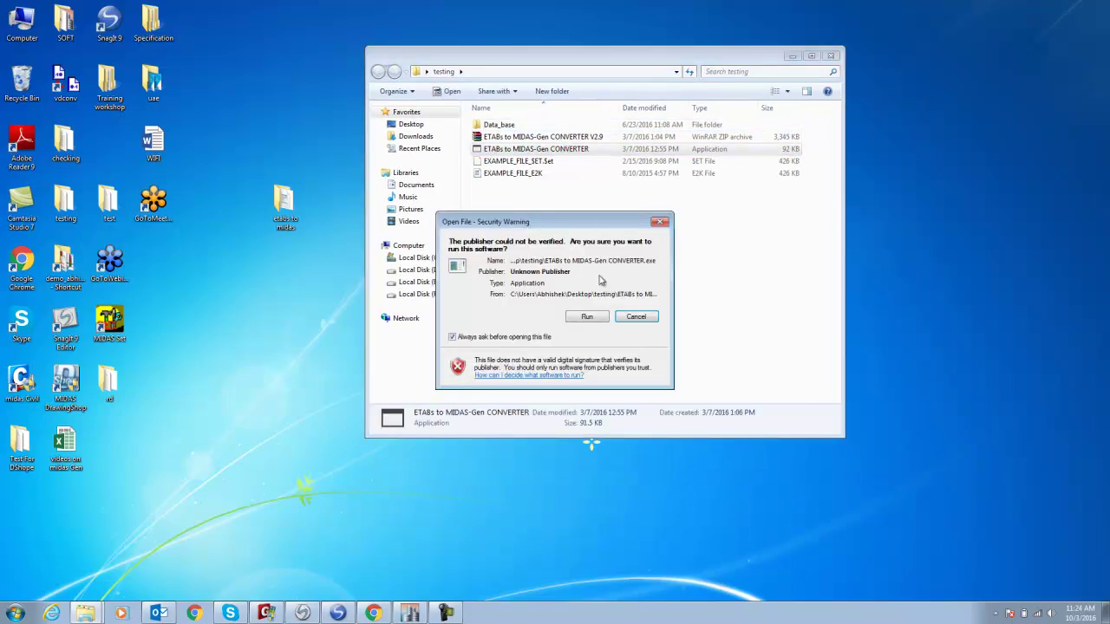
{"action": "left_click", "coordinate": [593, 318]}
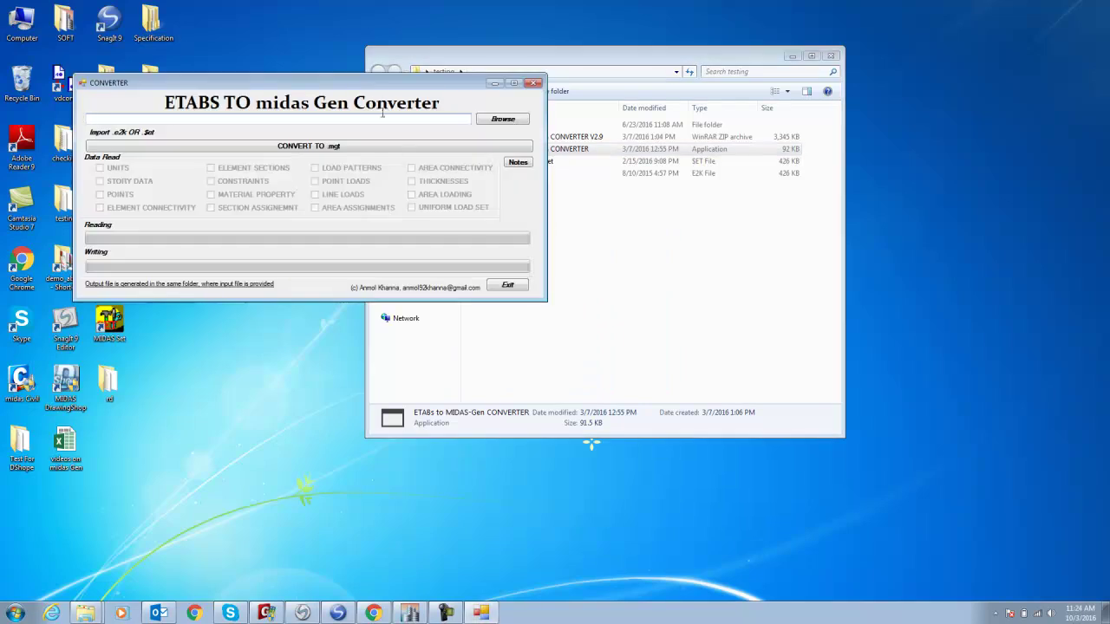
{"action": "left_click_drag", "start_coordinate": [374, 86], "coordinate": [502, 92]}
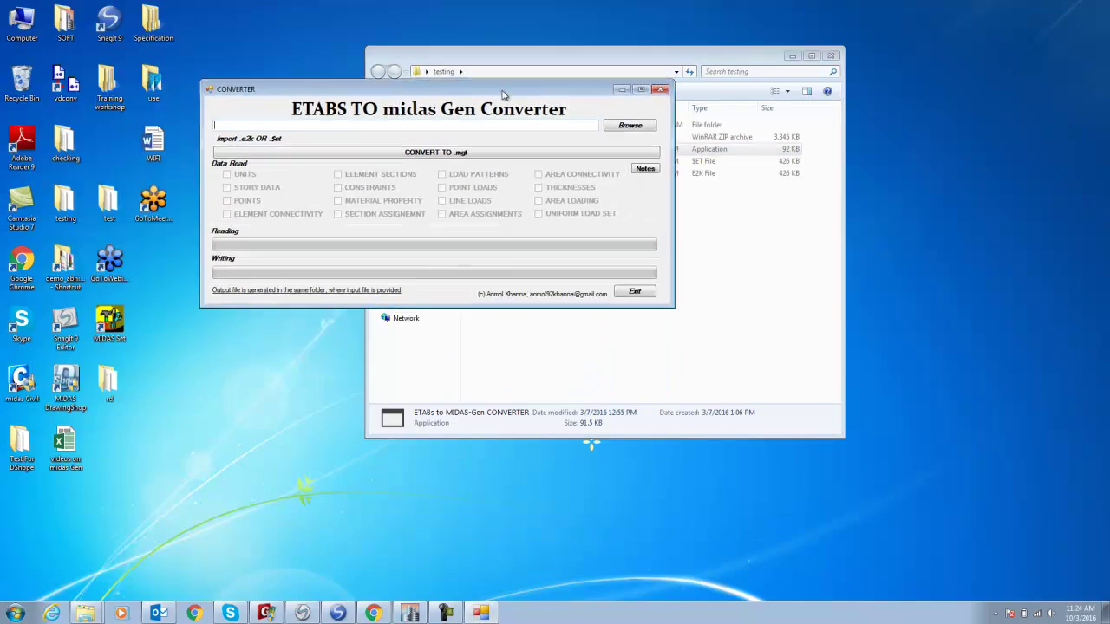
{"action": "left_click", "coordinate": [630, 127]}
{"action": "left_click", "coordinate": [347, 190]}
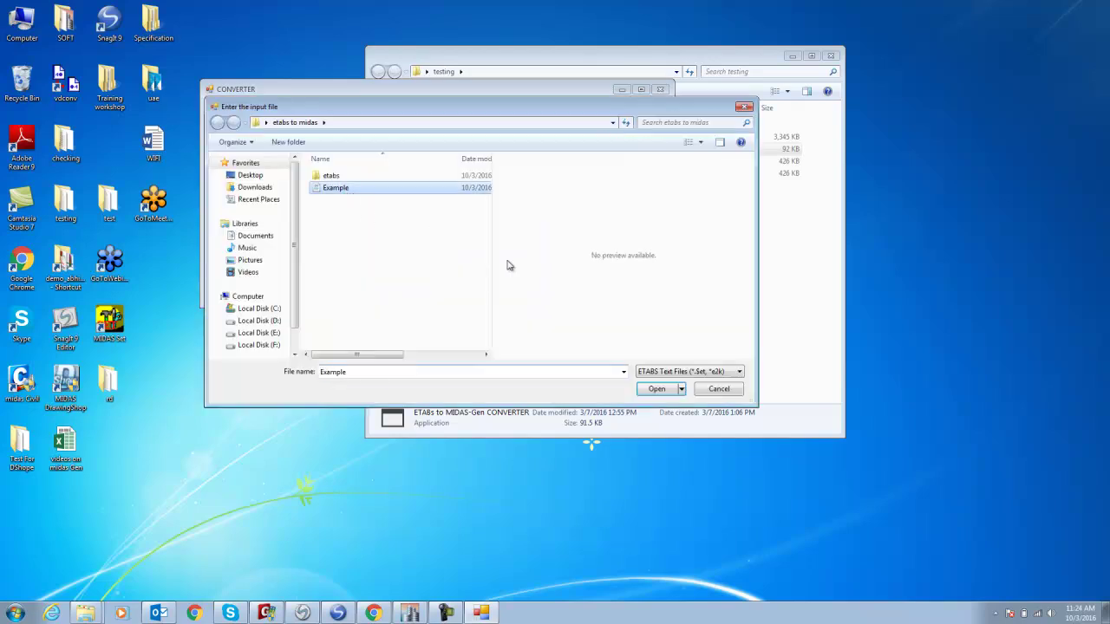
{"action": "left_click", "coordinate": [669, 389]}
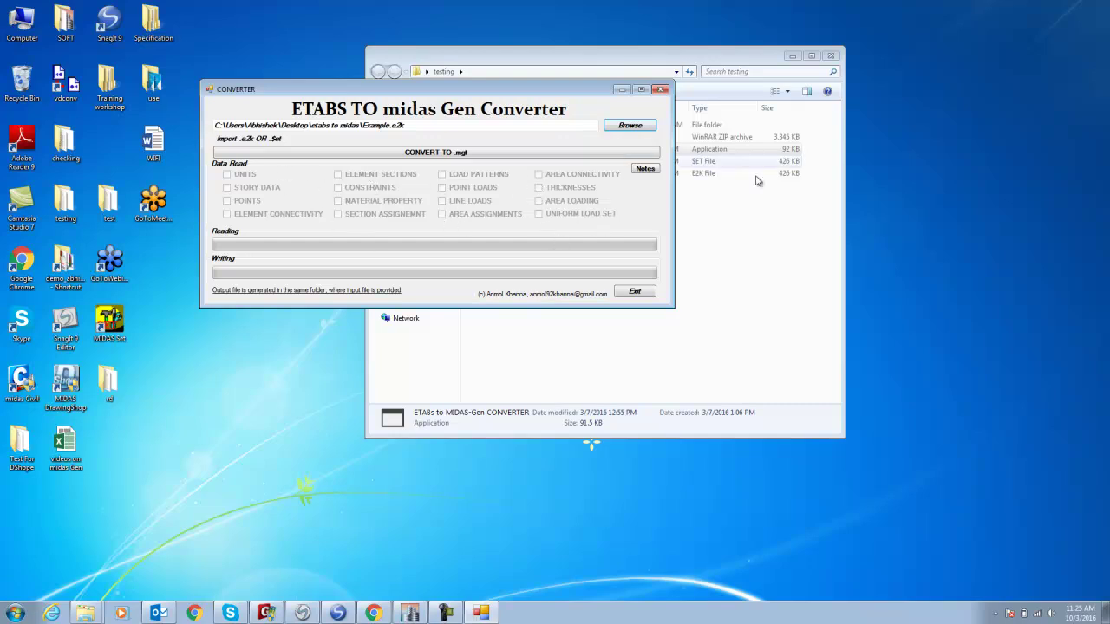
Start the CONVERT TO .mgt conversion and bring up the Important Points notes
{"action": "left_click", "coordinate": [437, 154]}
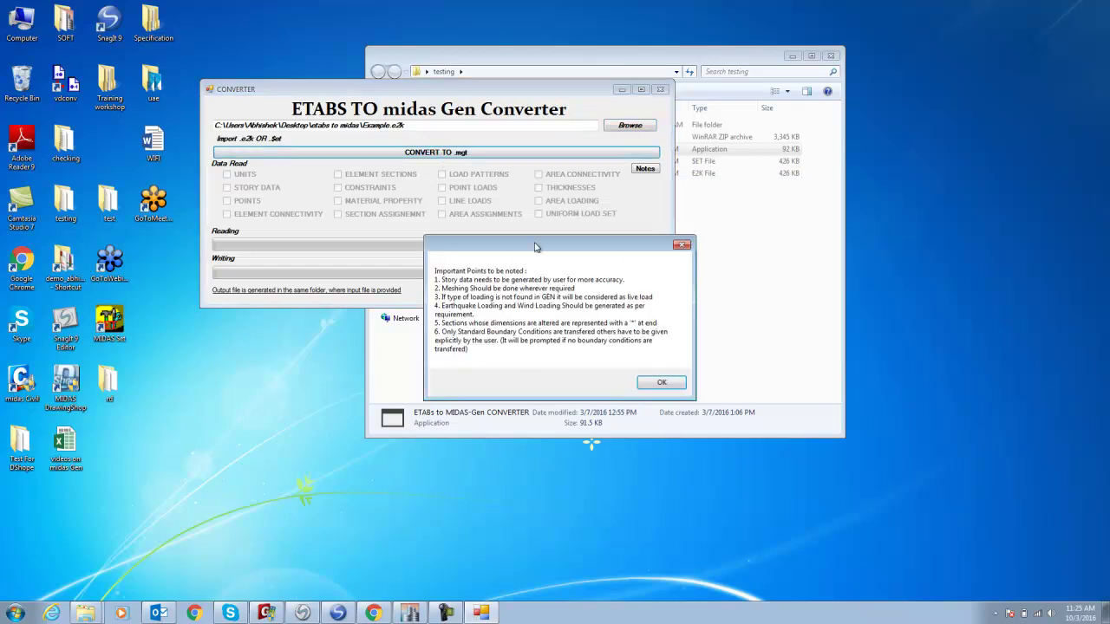
{"action": "left_click_drag", "start_coordinate": [535, 247], "coordinate": [533, 201]}
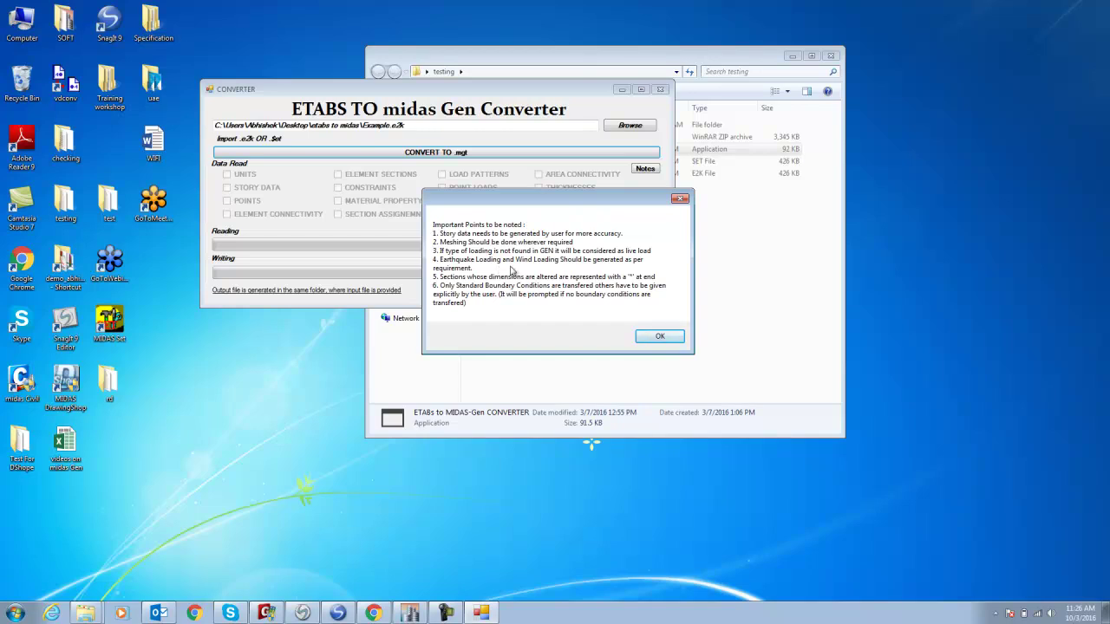
Acknowledge the notes and the Writing Completed message so Example.mgt gets written
{"action": "left_click", "coordinate": [659, 338]}
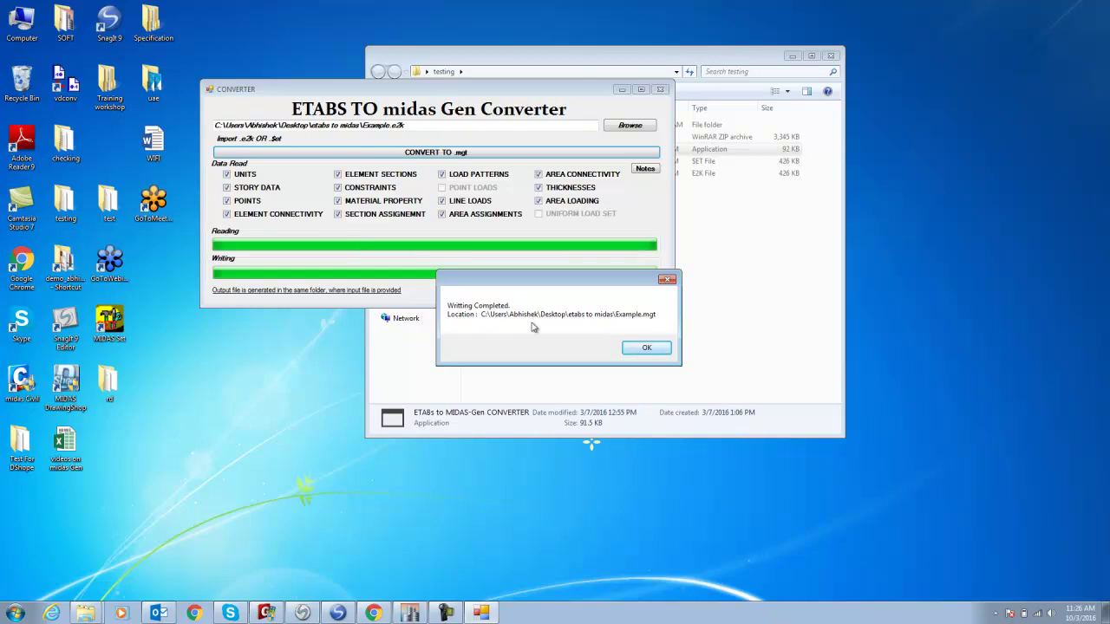
{"action": "left_click", "coordinate": [646, 348]}
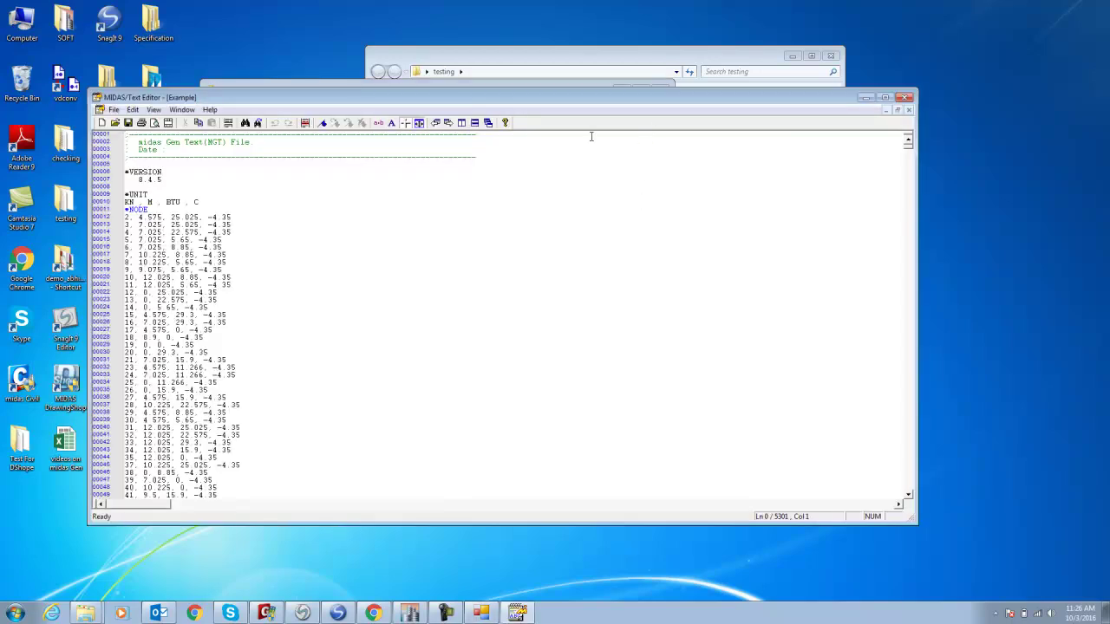
Close the MGT text editor, the converter and the testing folder window
{"action": "left_click", "coordinate": [905, 96]}
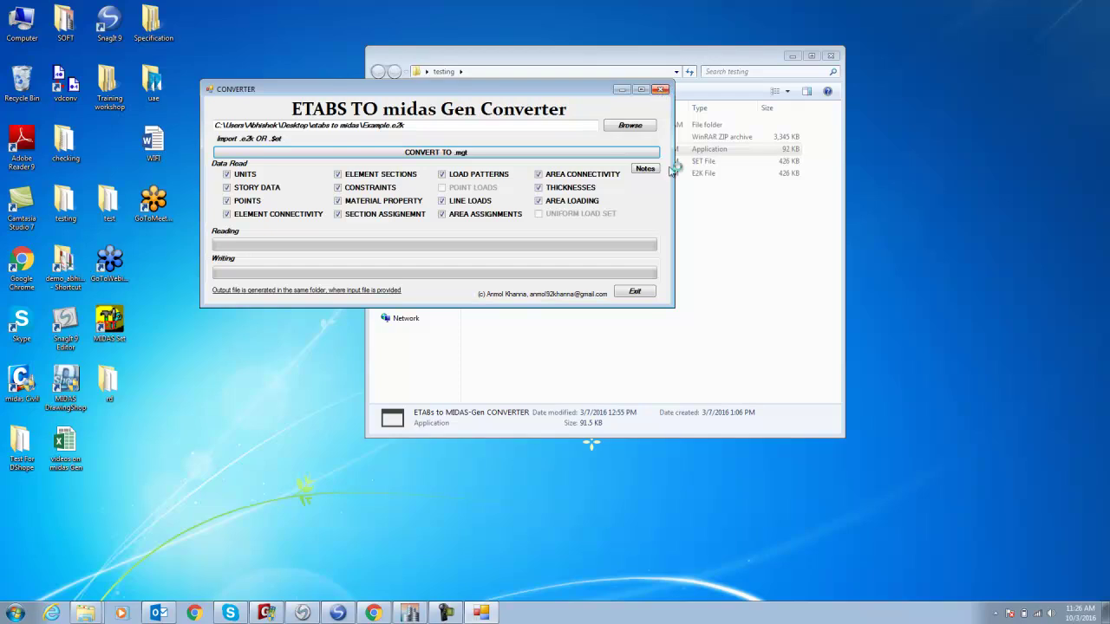
{"action": "left_click", "coordinate": [637, 291]}
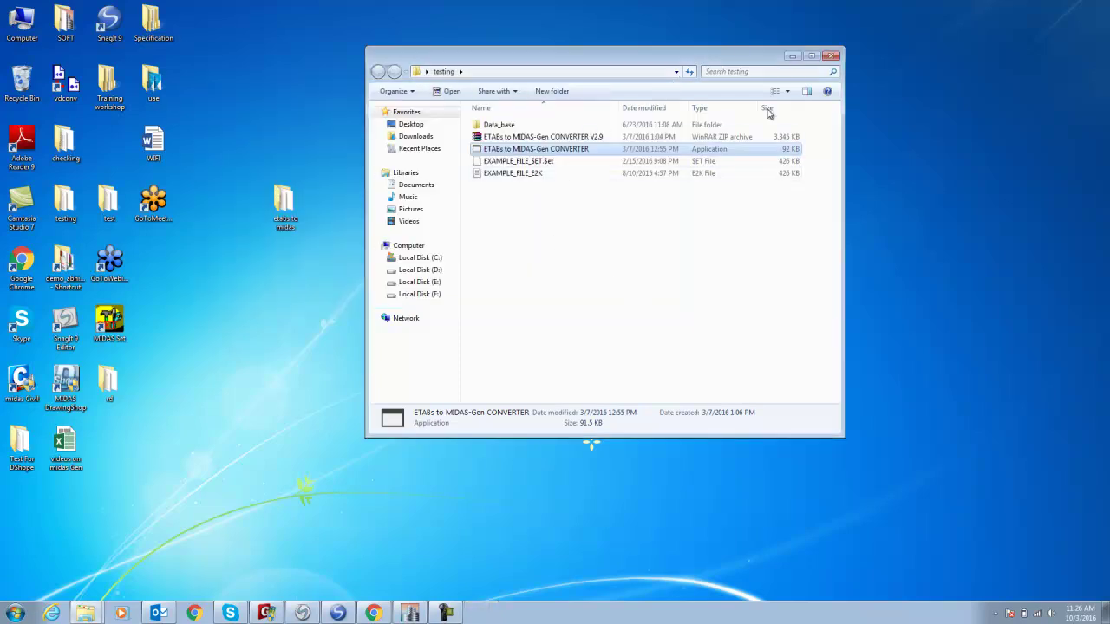
{"action": "left_click", "coordinate": [832, 57]}
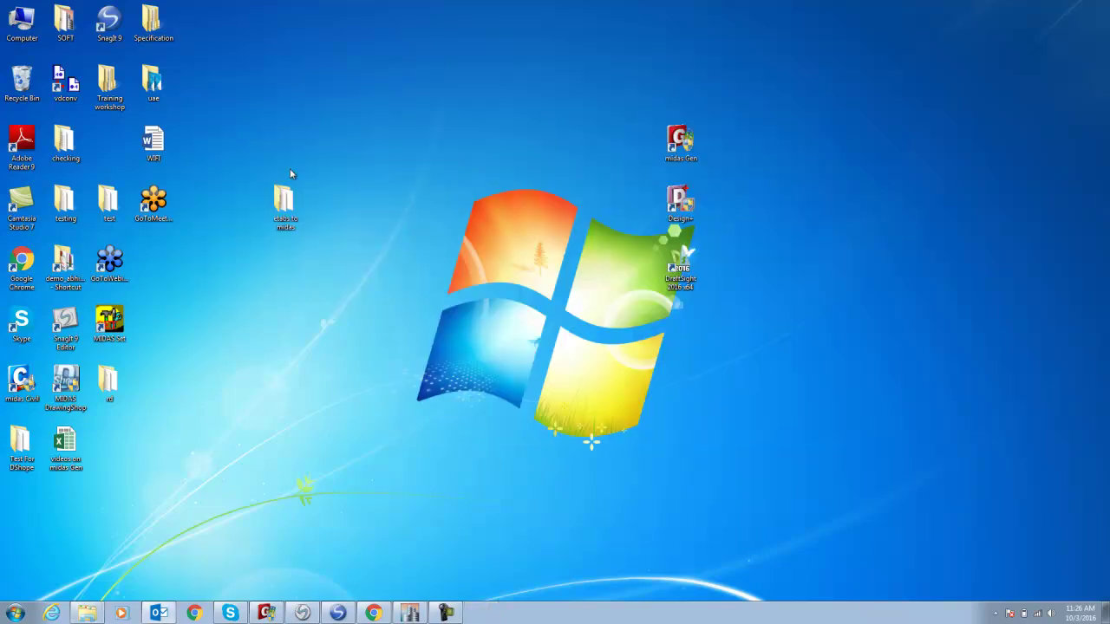
Reopen the 'etabs to midas' folder and check the 235 KB Example MGT file's details
{"action": "left_click", "coordinate": [97, 613]}
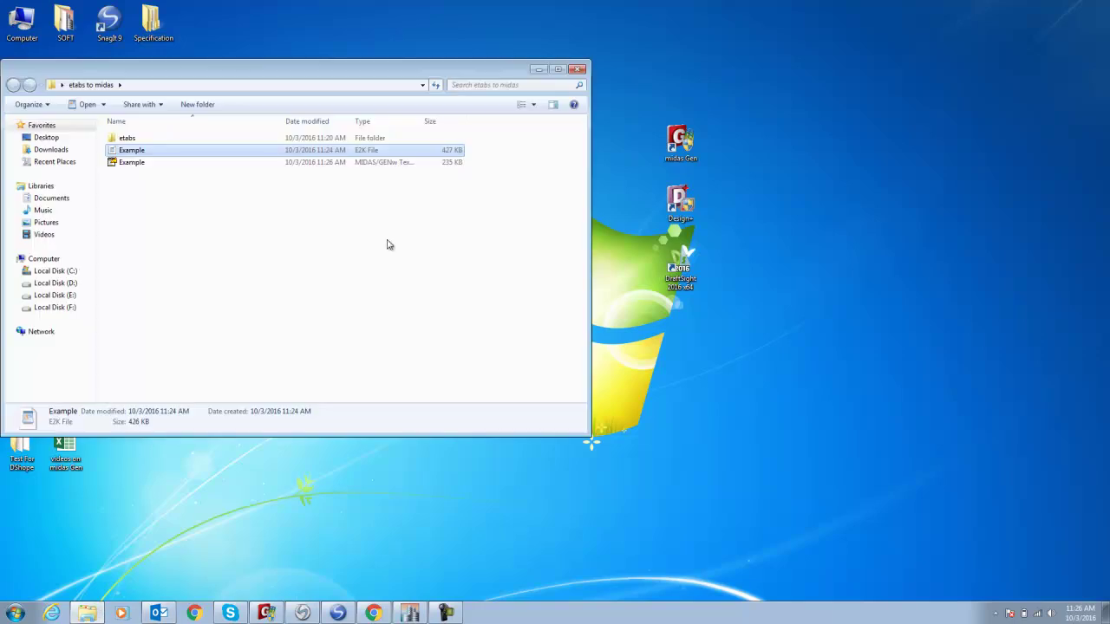
{"action": "left_click_drag", "start_coordinate": [448, 71], "coordinate": [742, 35]}
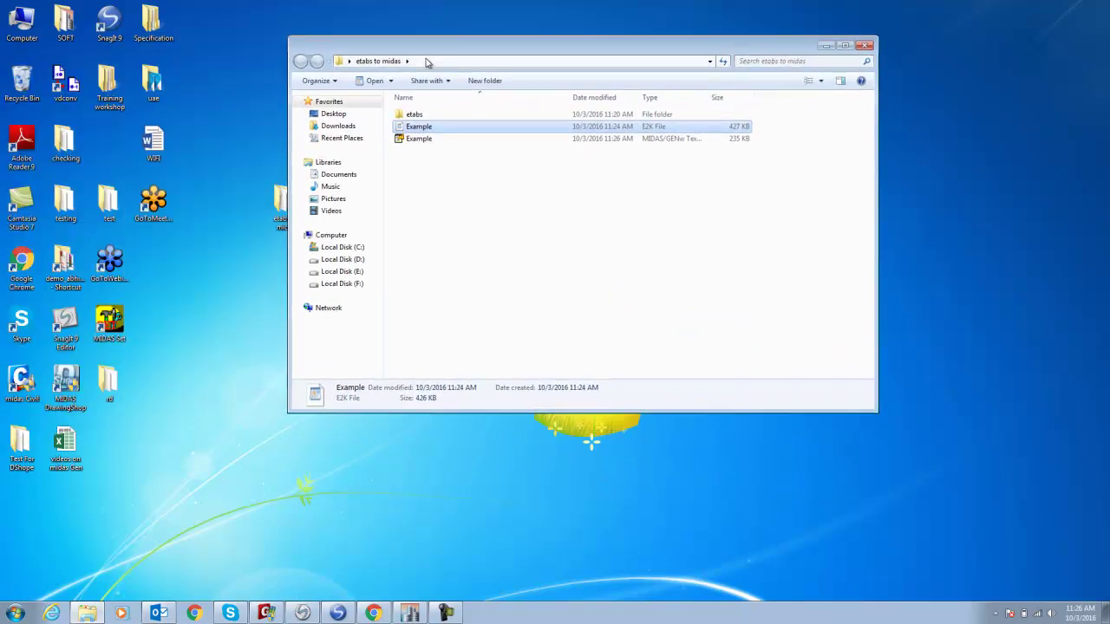
{"action": "left_click", "coordinate": [418, 141]}
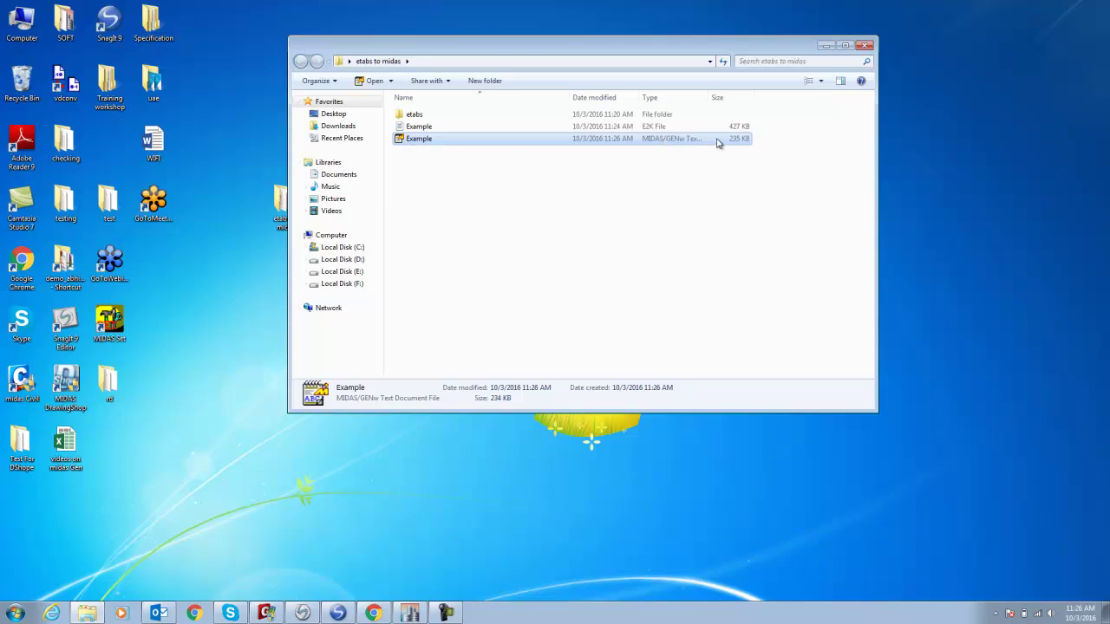
{"action": "left_click", "coordinate": [693, 225]}
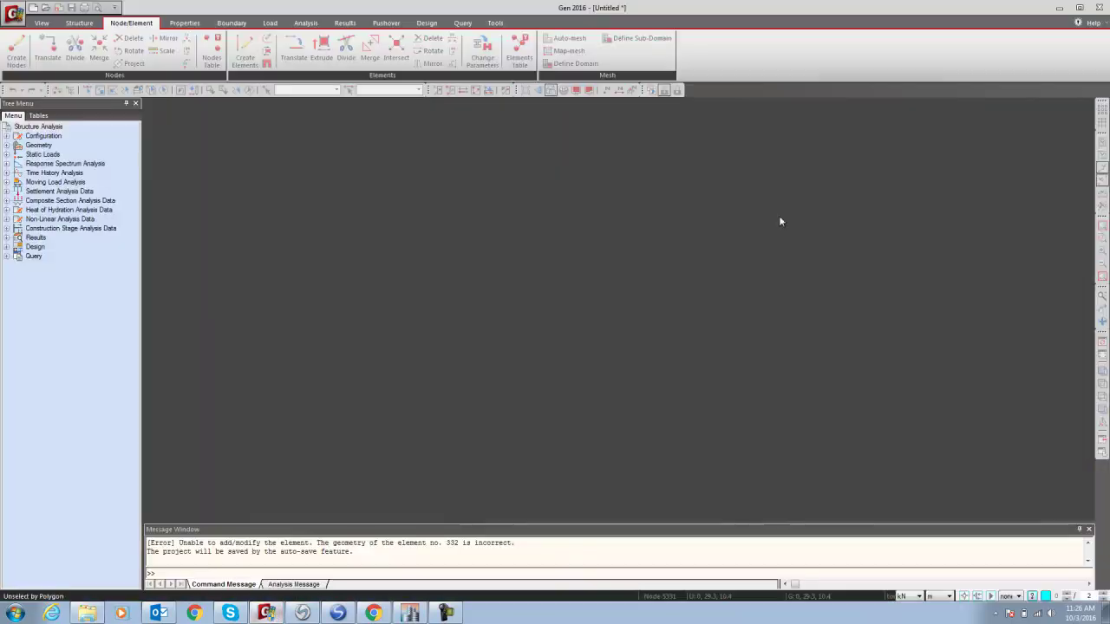
Start a new midas Gen project and import Example.mgt as a midas Gen MGT file
{"action": "left_click", "coordinate": [13, 13]}
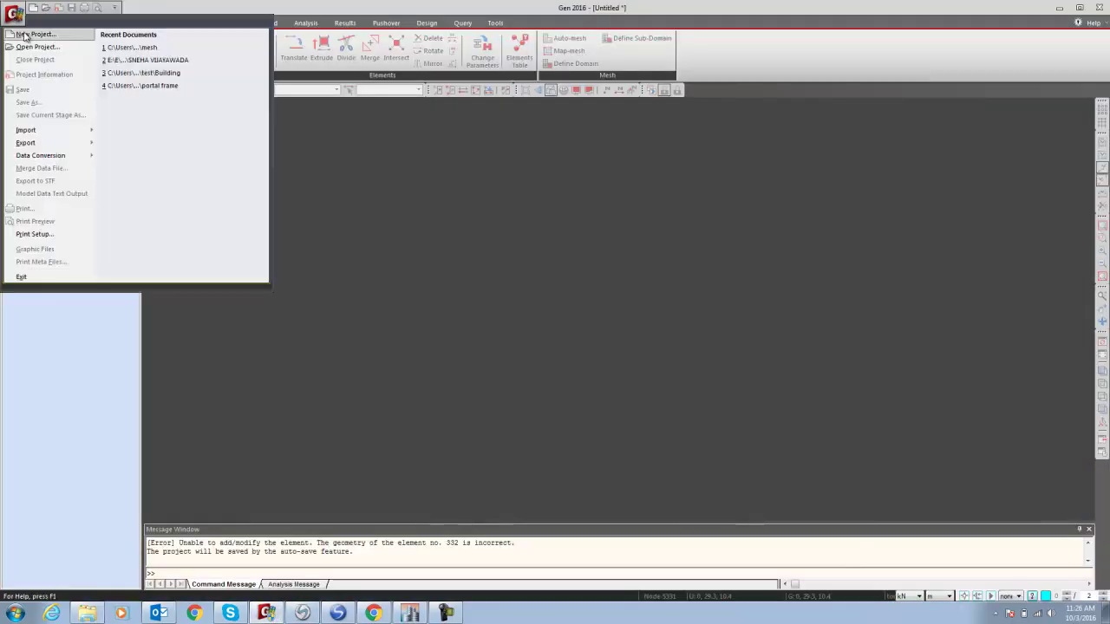
{"action": "left_click", "coordinate": [423, 193]}
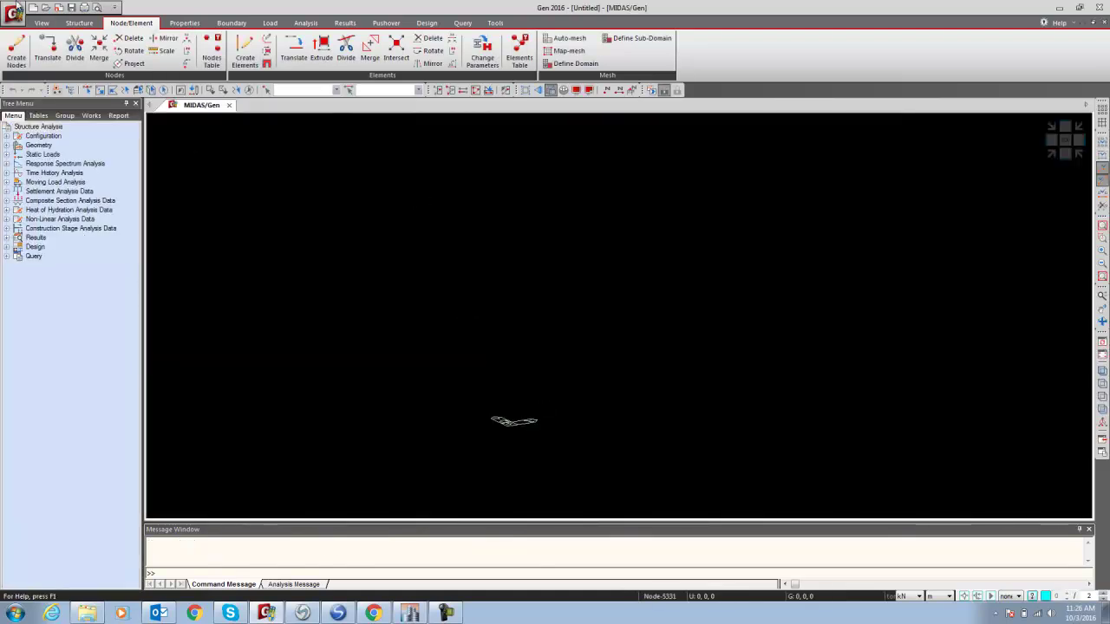
{"action": "left_click", "coordinate": [13, 14]}
{"action": "mouse_move", "coordinate": [35, 130]}
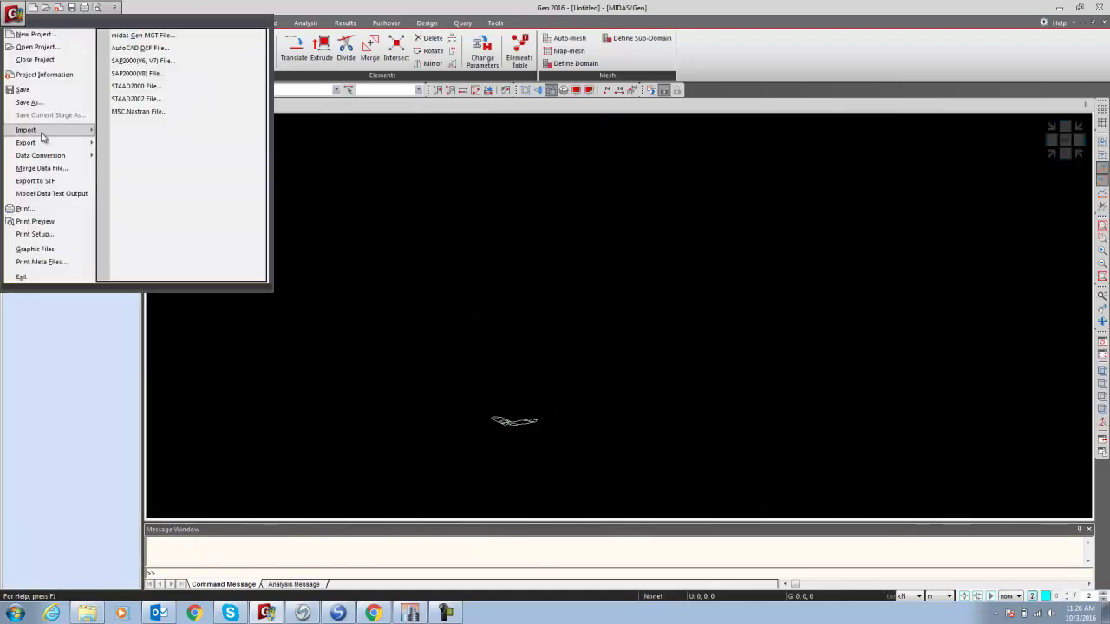
{"action": "left_click", "coordinate": [146, 36]}
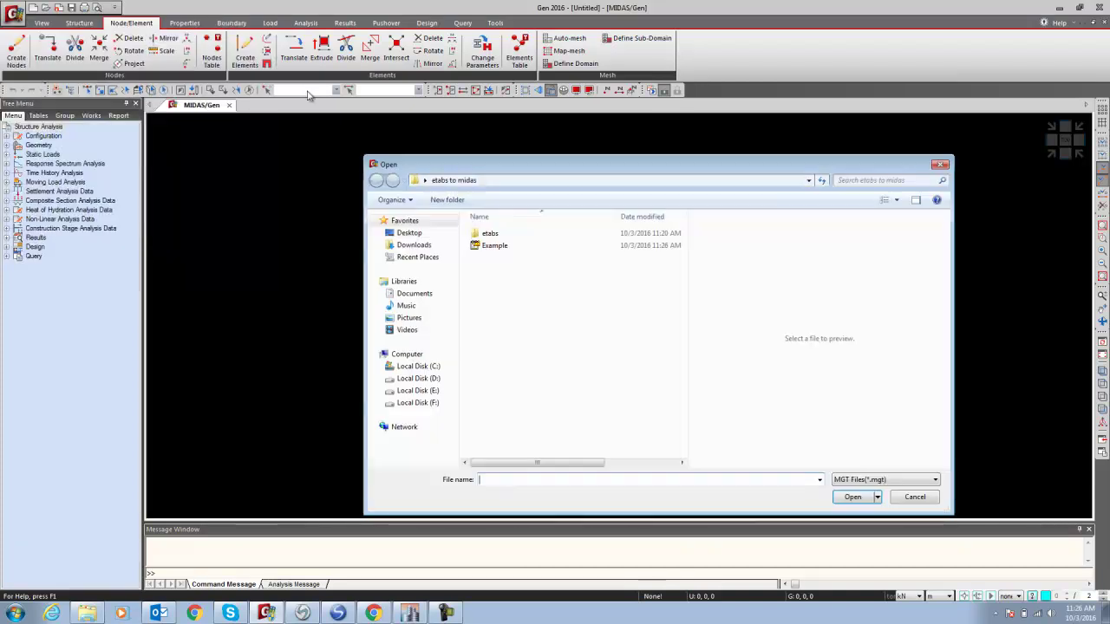
{"action": "left_click", "coordinate": [496, 246]}
{"action": "left_click", "coordinate": [855, 497]}
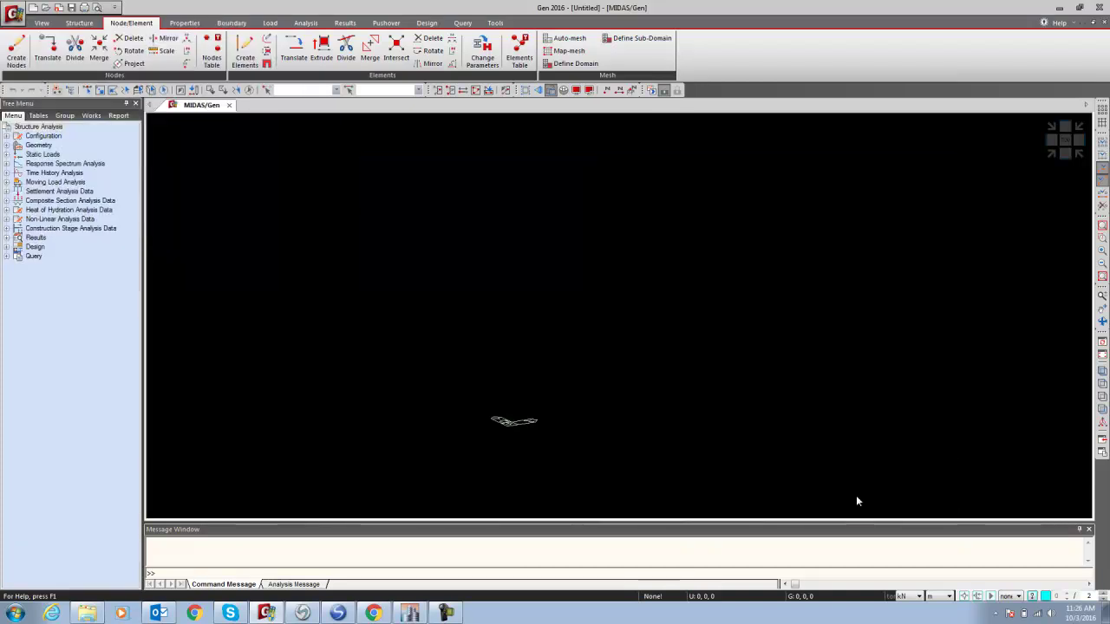
Turn off Node display and rotate the building dynamically to a near-front view
{"action": "left_click", "coordinate": [575, 91]}
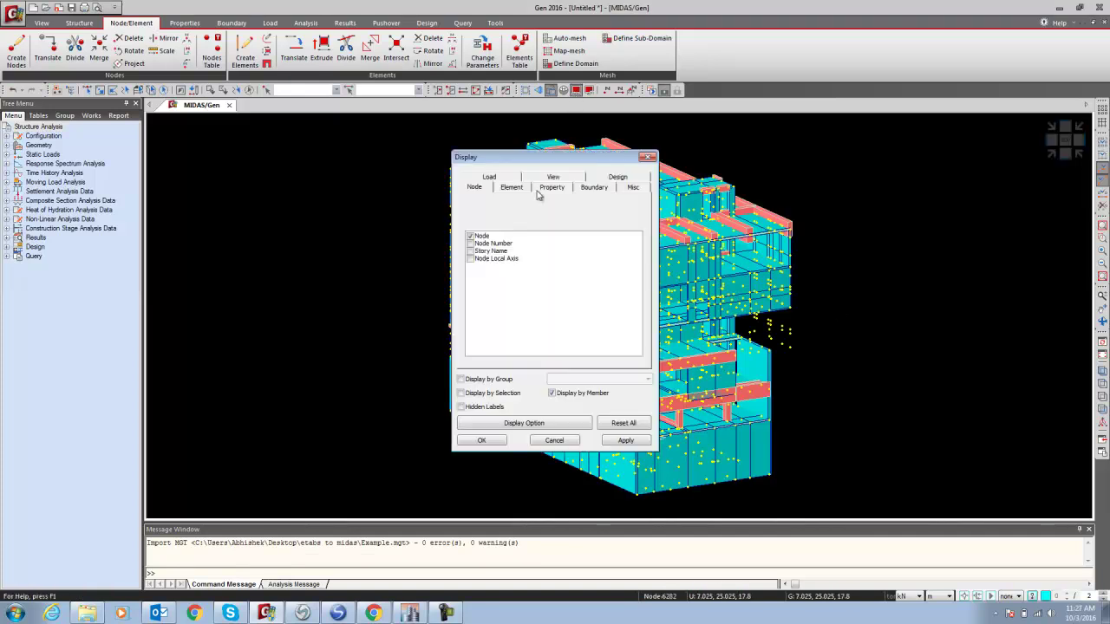
{"action": "left_click", "coordinate": [470, 236]}
{"action": "left_click", "coordinate": [481, 440]}
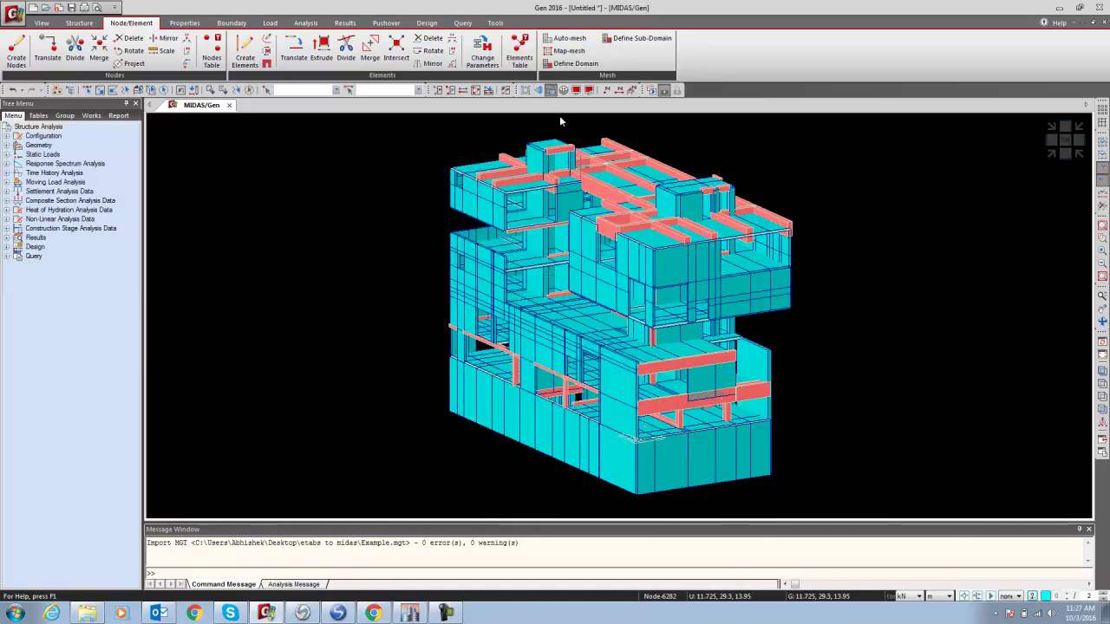
{"action": "left_click", "coordinate": [1101, 322]}
{"action": "left_click_drag", "start_coordinate": [755, 312], "coordinate": [795, 317]}
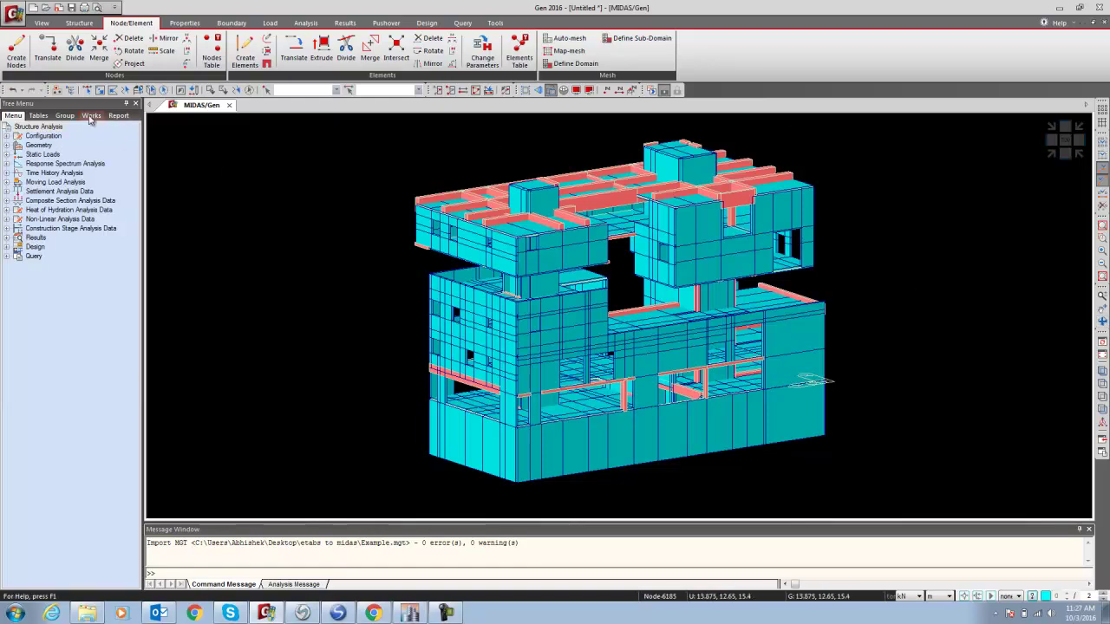
In the Works tree, expand Elements, select then unselect all plates, and browse Properties' sections
{"action": "left_click", "coordinate": [90, 116]}
{"action": "left_click", "coordinate": [19, 158]}
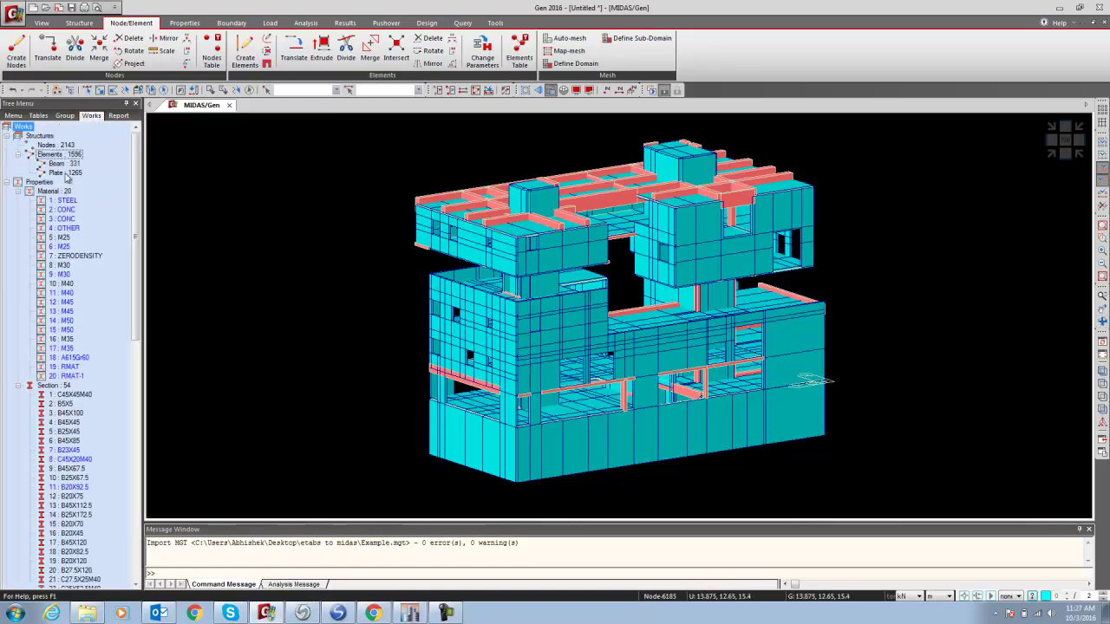
{"action": "double_click", "coordinate": [65, 173]}
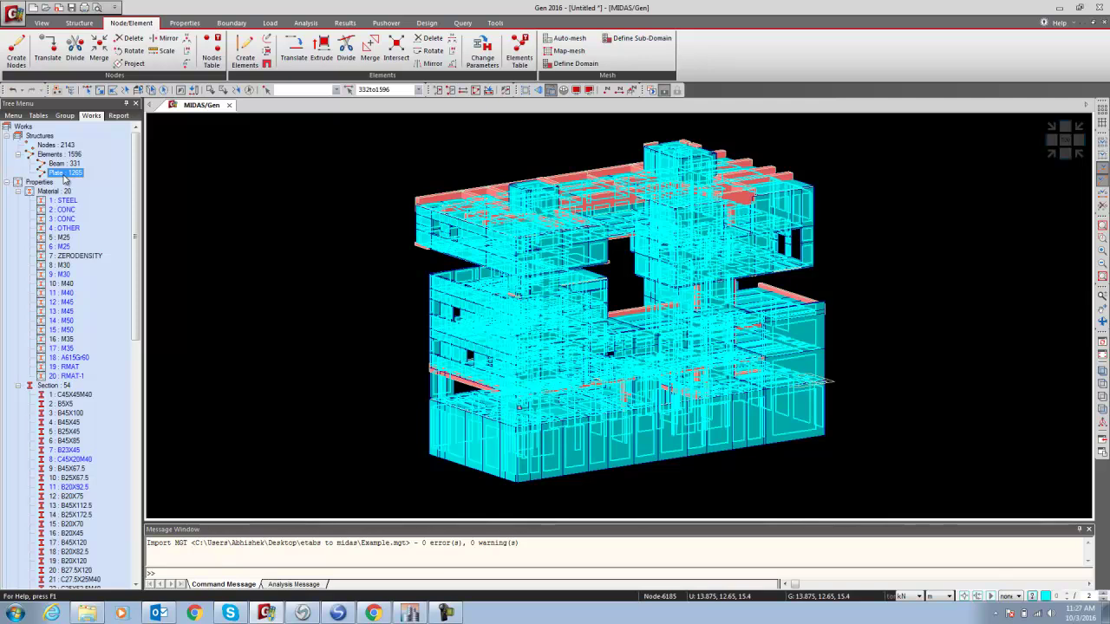
{"action": "left_click", "coordinate": [249, 91]}
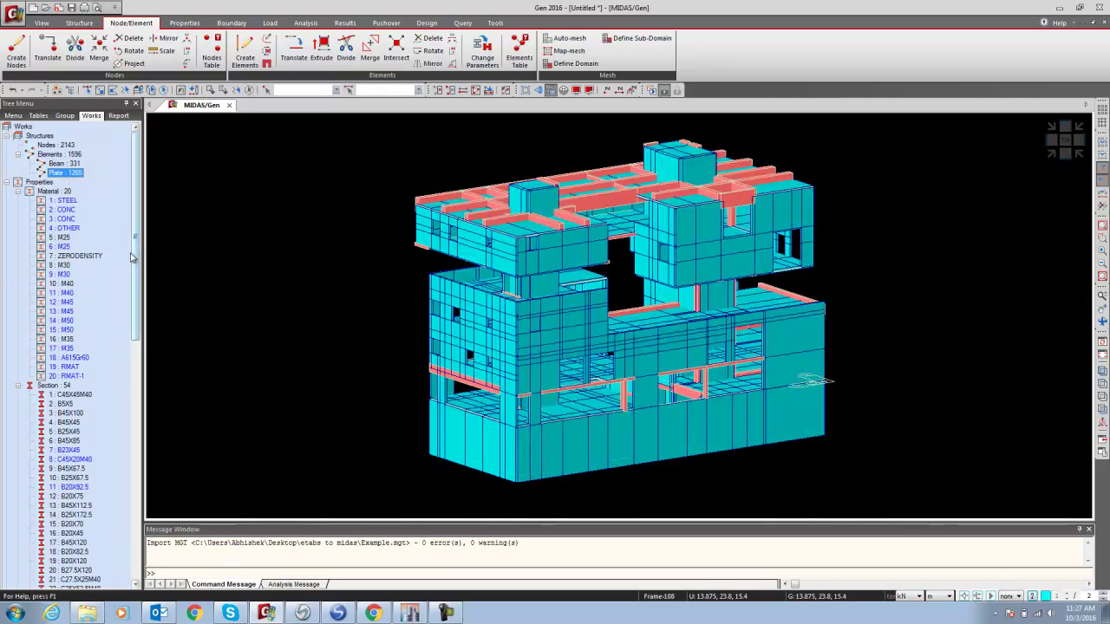
{"action": "scroll", "coordinate": [136, 259], "scroll_direction": "down", "scroll_amount": 2}
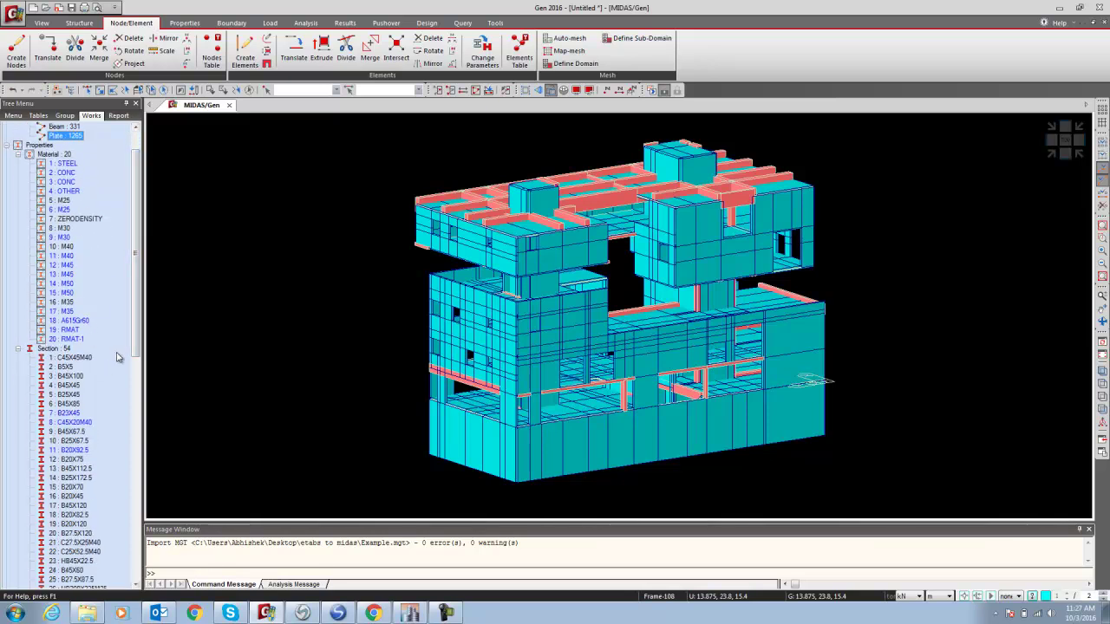
{"action": "scroll", "coordinate": [133, 390], "scroll_direction": "down", "scroll_amount": 7}
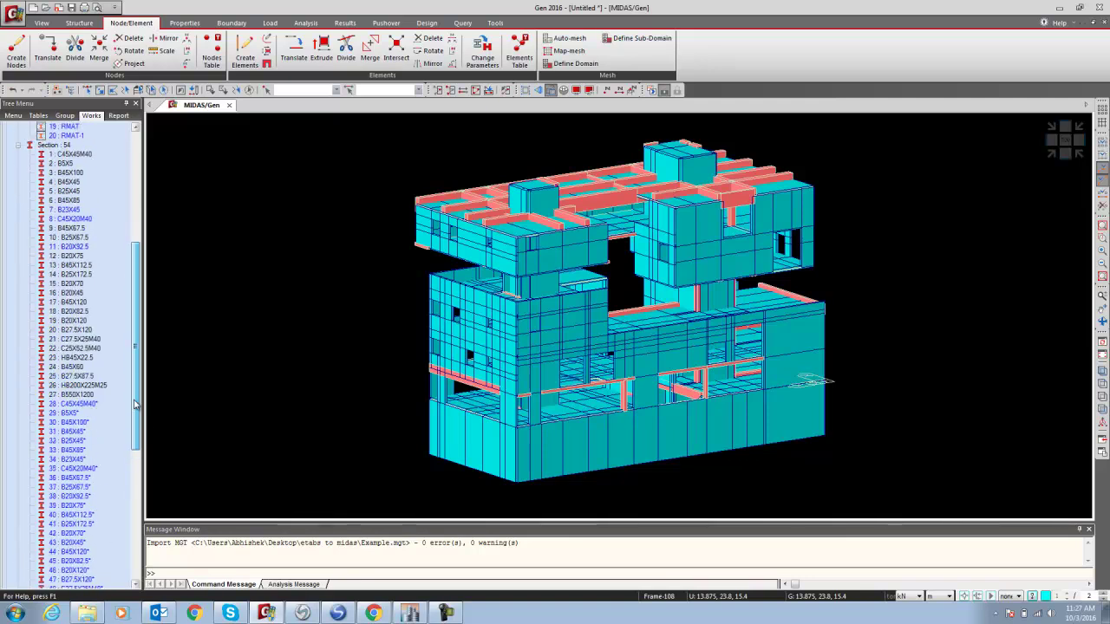
{"action": "left_click_drag", "start_coordinate": [134, 403], "coordinate": [150, 543]}
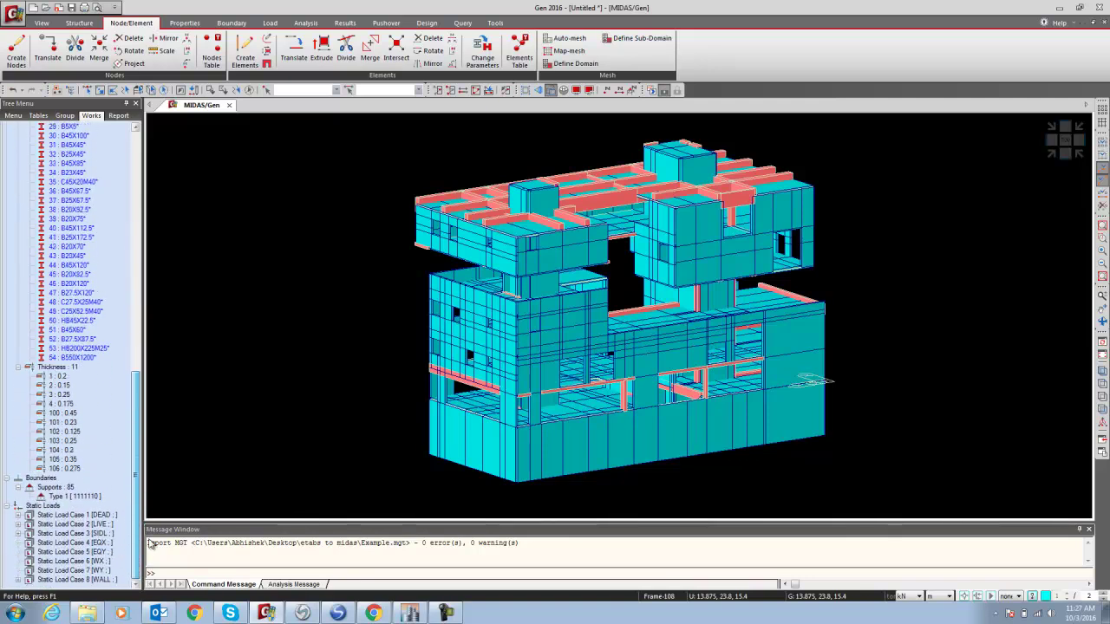
{"action": "left_click", "coordinate": [95, 303]}
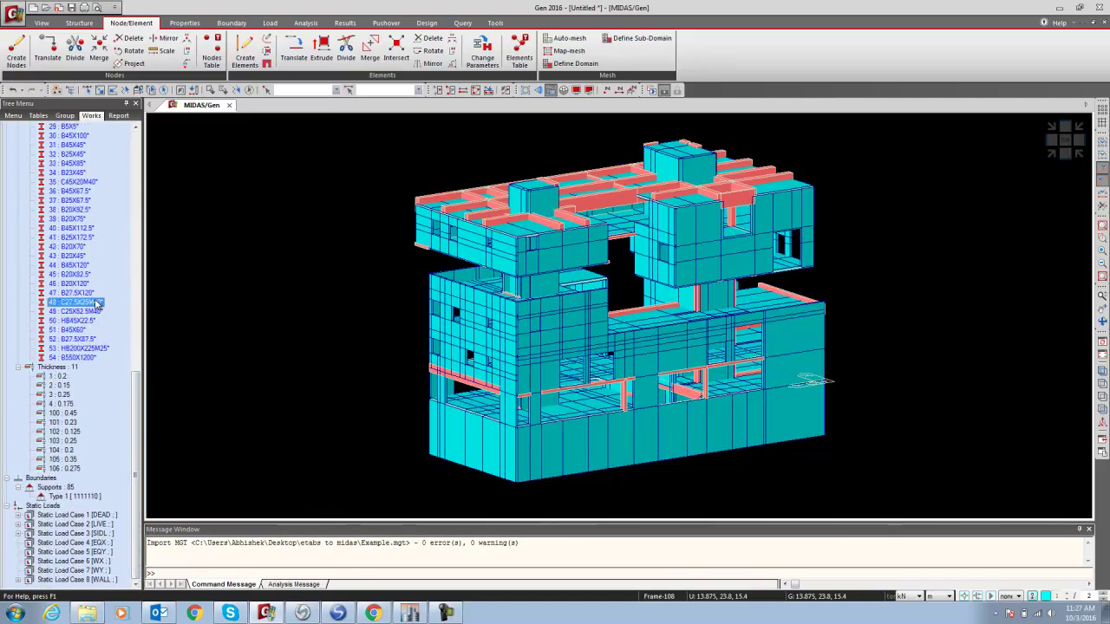
{"action": "right_click", "coordinate": [80, 184]}
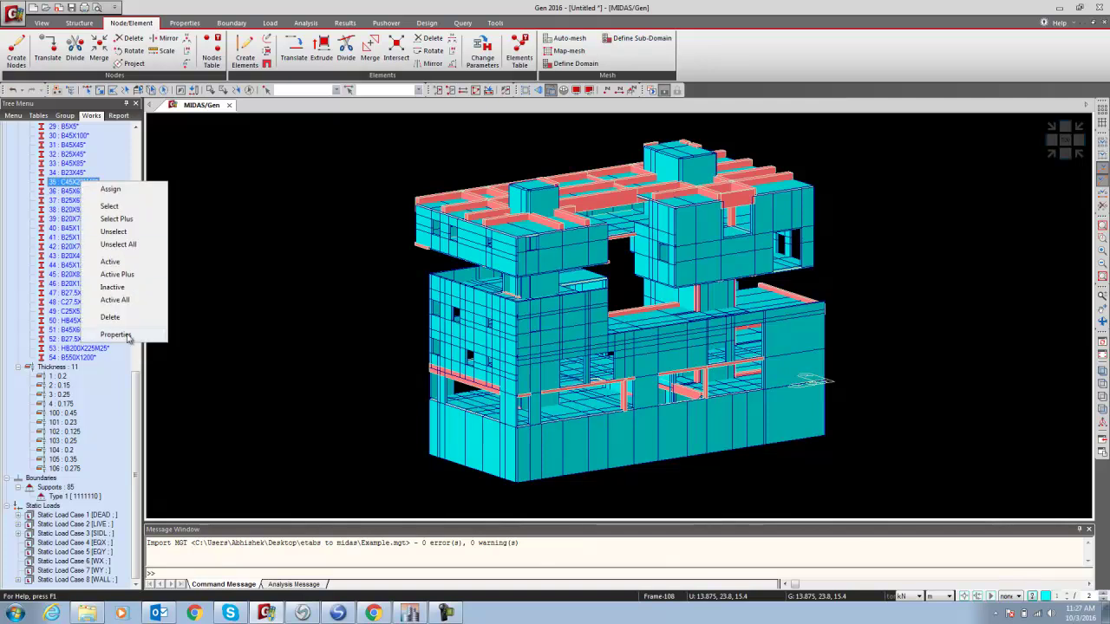
{"action": "left_click", "coordinate": [127, 336]}
{"action": "key", "text": "Tab"}
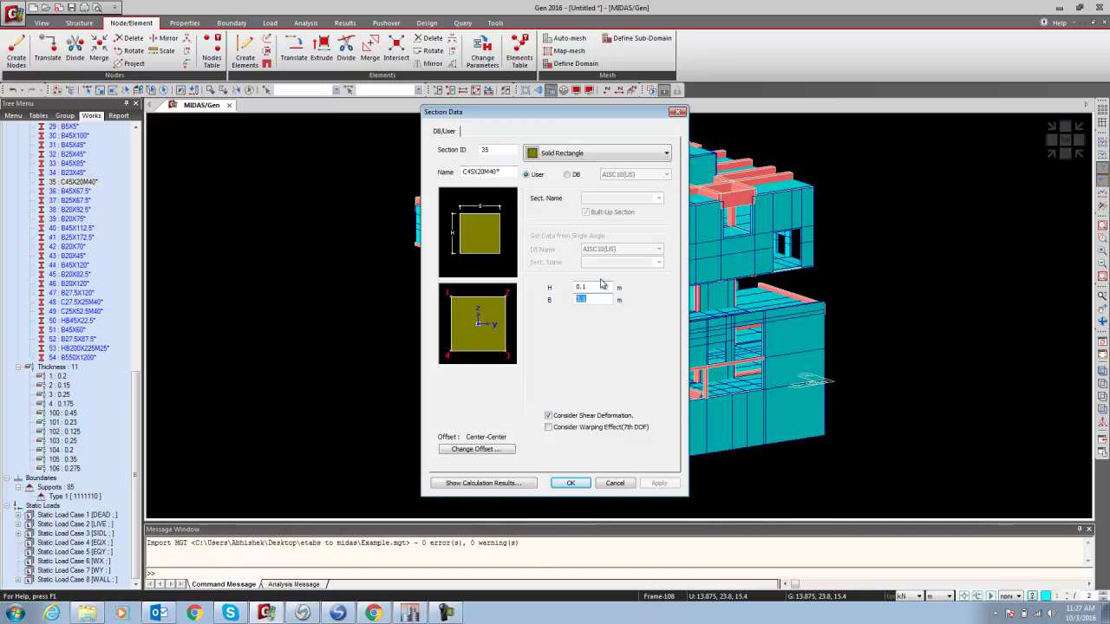
{"action": "left_click", "coordinate": [620, 486]}
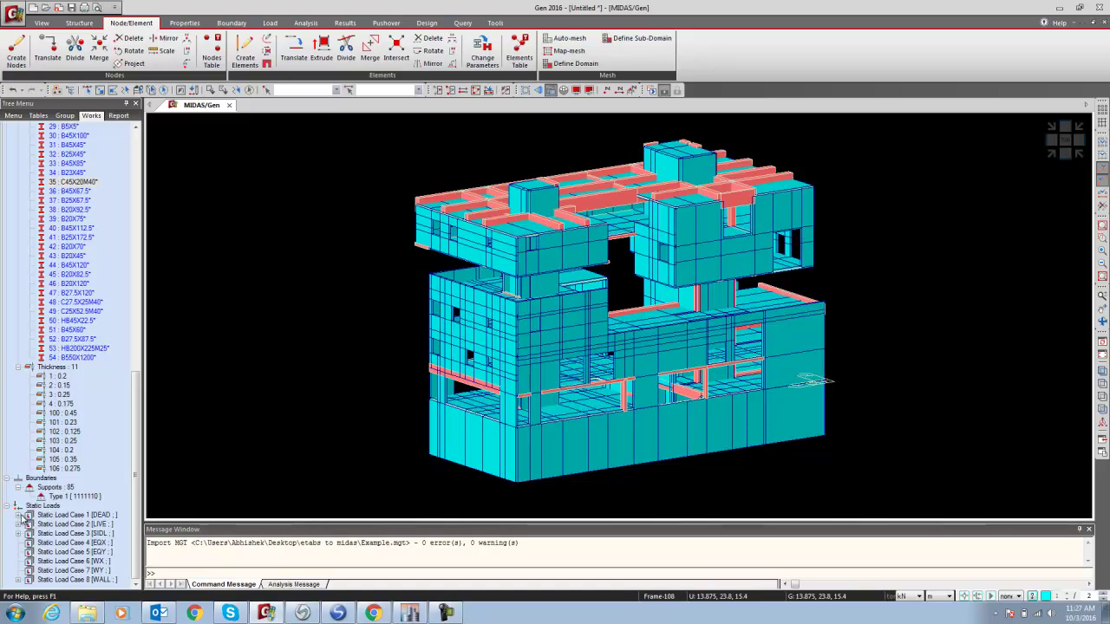
Expand the DEAD, LIVE and SIDL load cases, then view the Load tab and return to Node/Element
{"action": "left_click", "coordinate": [18, 515]}
{"action": "left_click", "coordinate": [18, 533]}
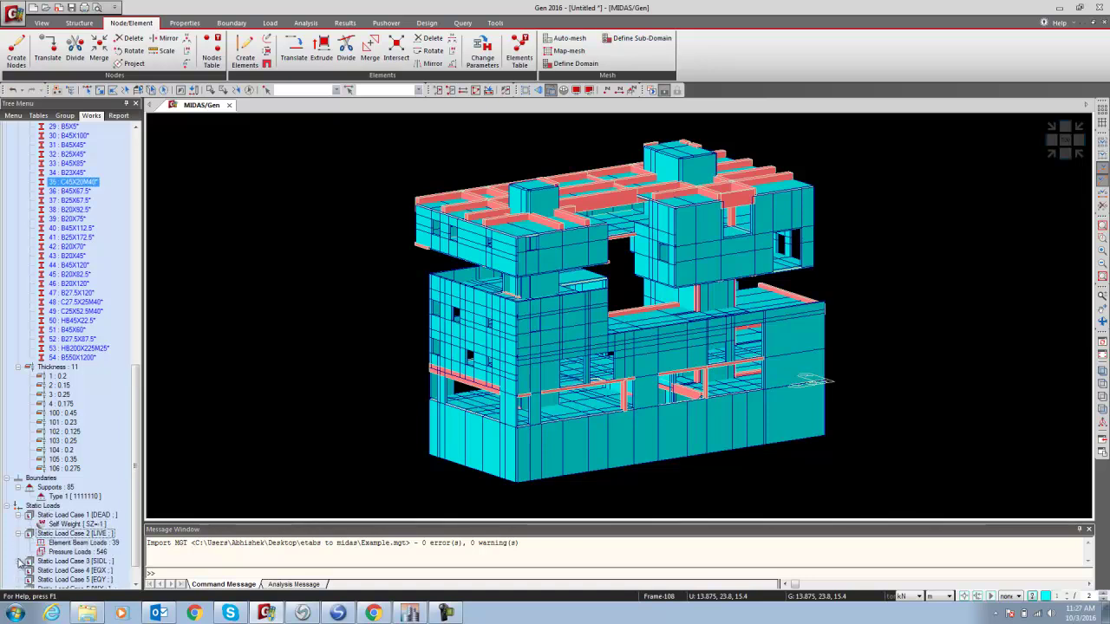
{"action": "left_click", "coordinate": [18, 560]}
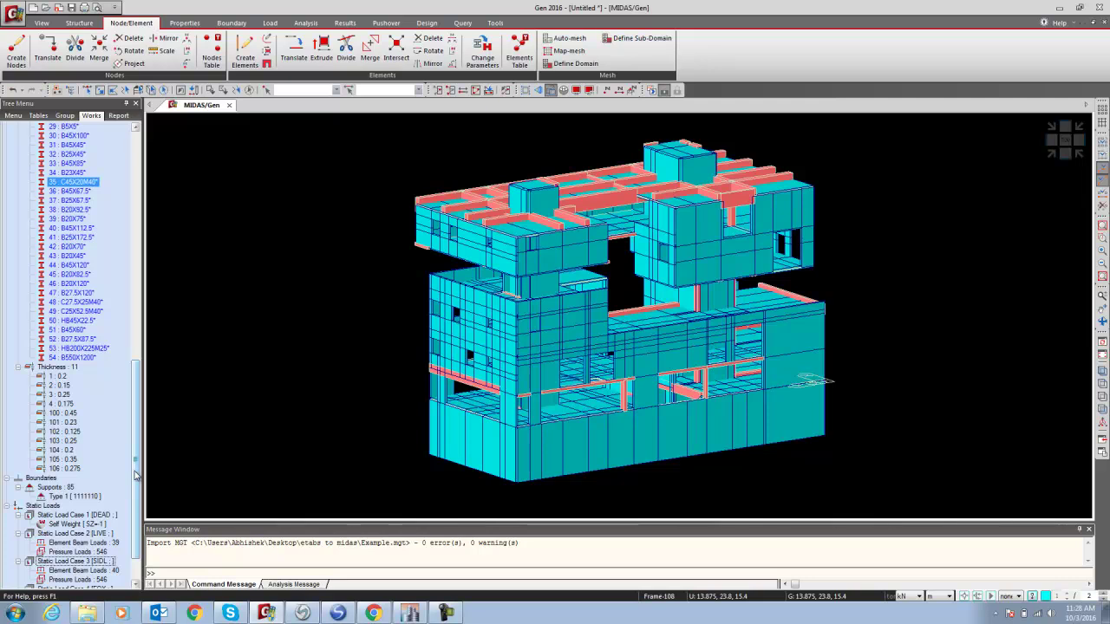
{"action": "left_click", "coordinate": [270, 23]}
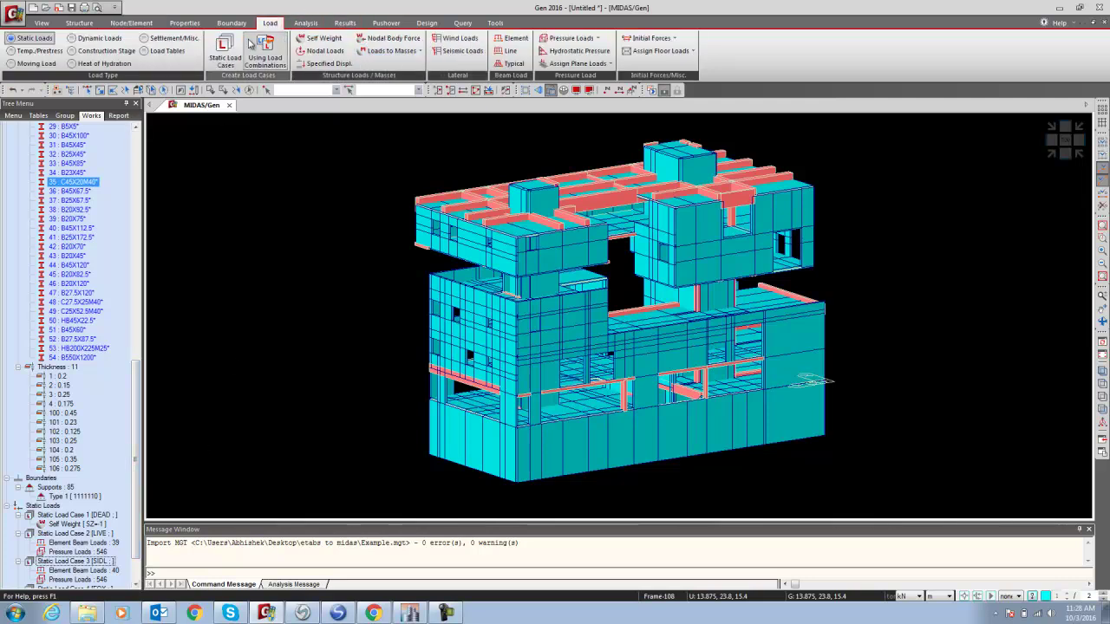
{"action": "left_click", "coordinate": [131, 23]}
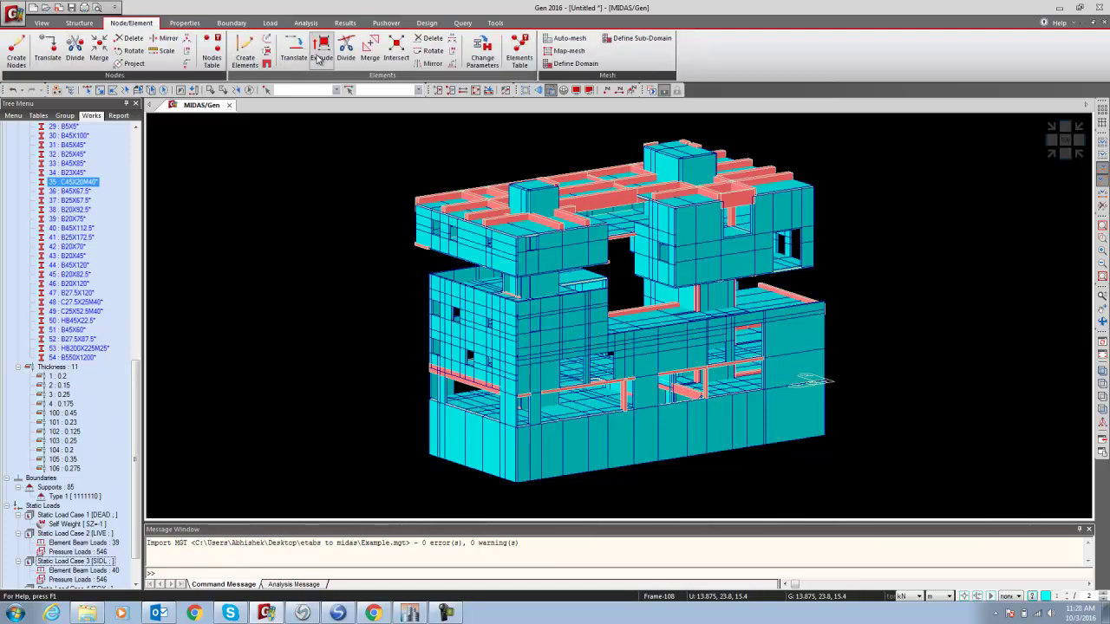